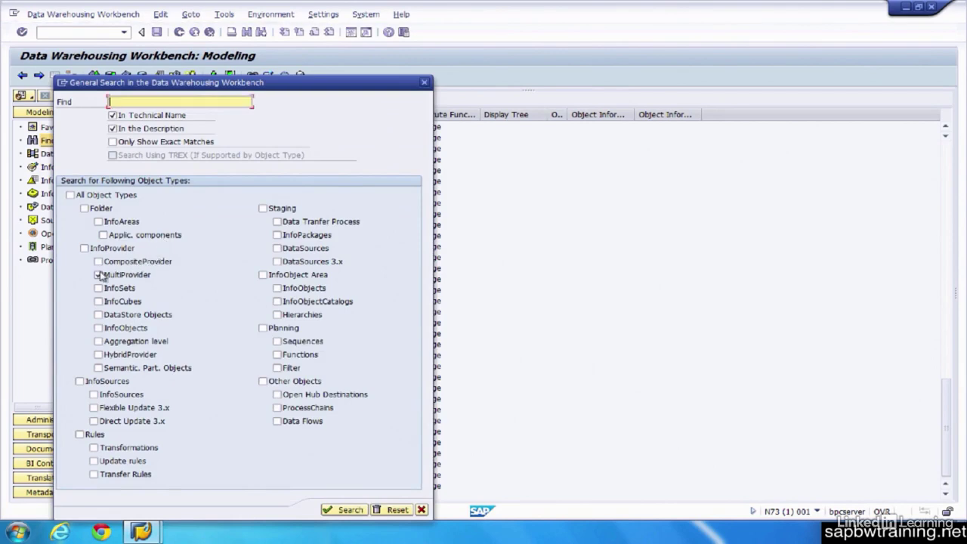
Search the workbench for all MultiProviders and expand the Accidents: Complete View result to show its underlying InfoCubes
left_click(99, 275)
left_click(347, 511)
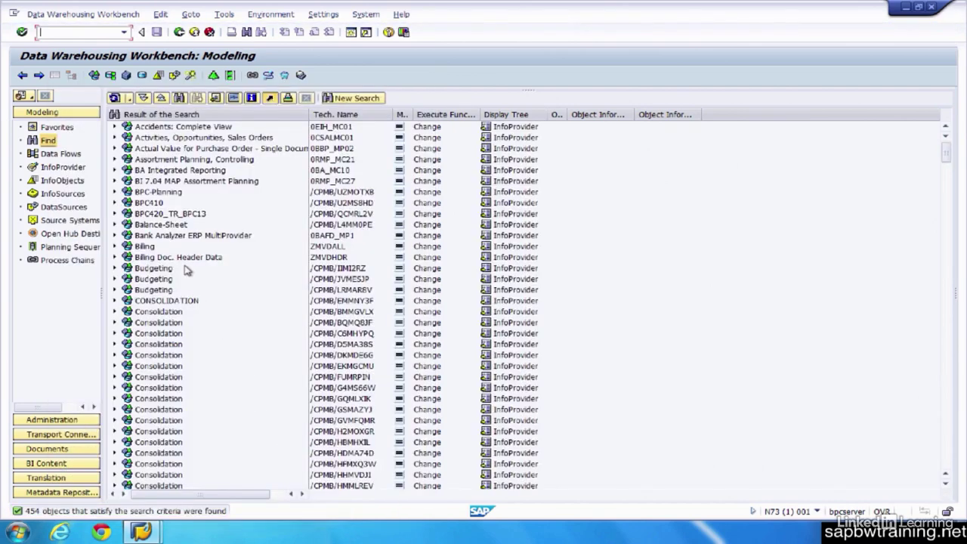
left_click(114, 128)
left_click(114, 127)
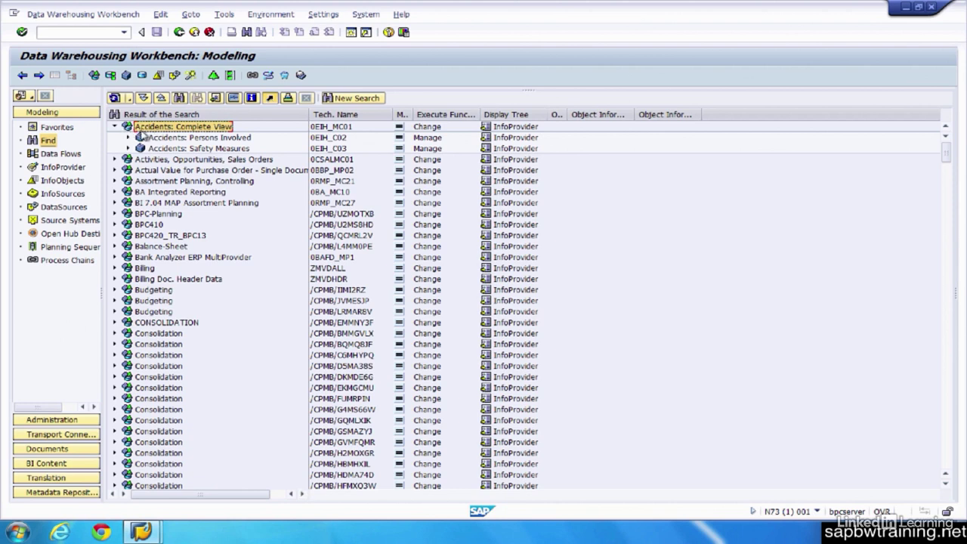
Examine the Accidents: Persons Involved and Accidents: Safety Measures InfoCubes under the Accidents: Complete View MultiProvider, including its technical name
left_click(164, 138)
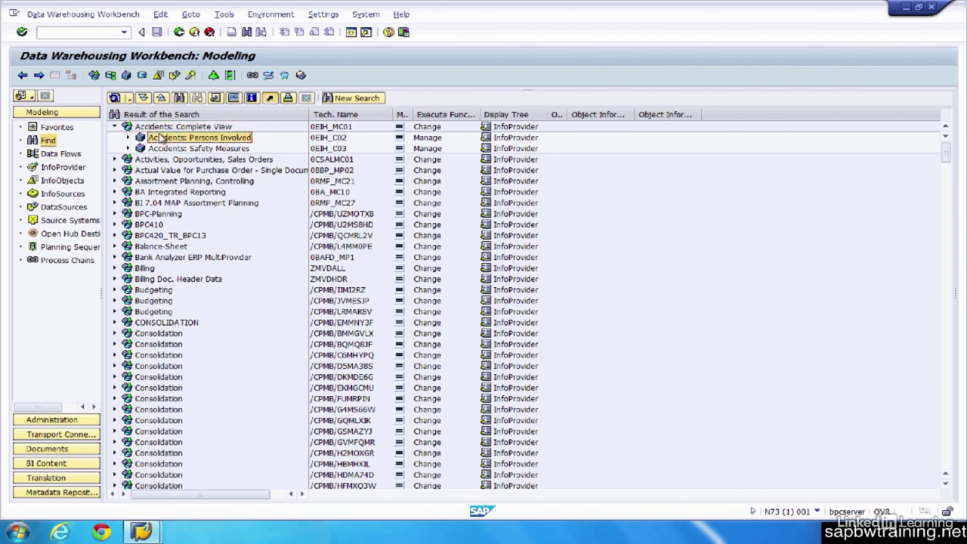
left_click(165, 149)
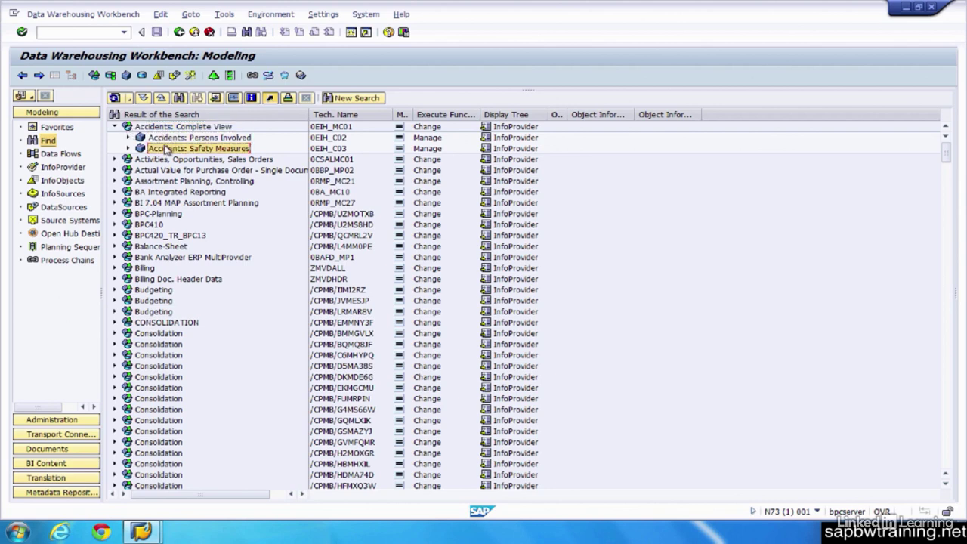
left_click(160, 139)
left_click(154, 149)
left_click(157, 140)
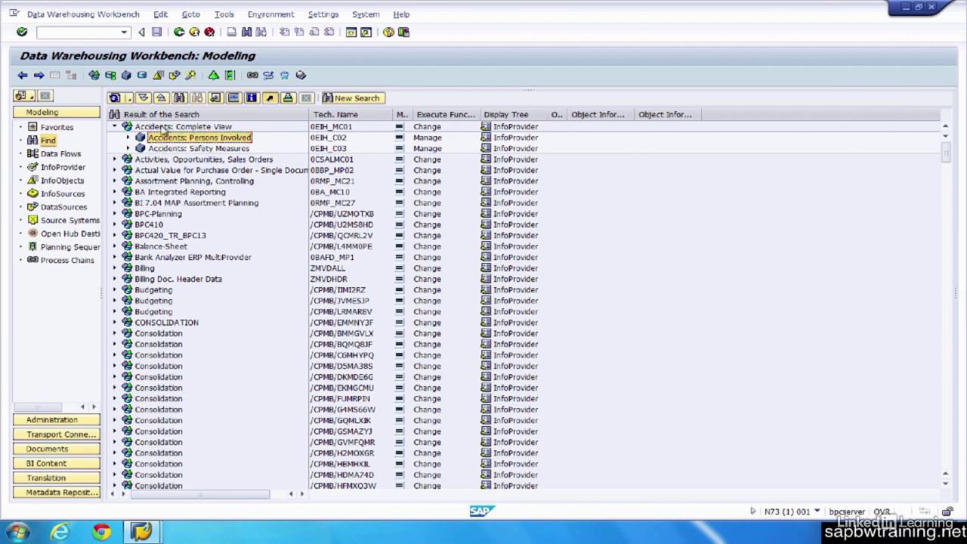
left_click(137, 128)
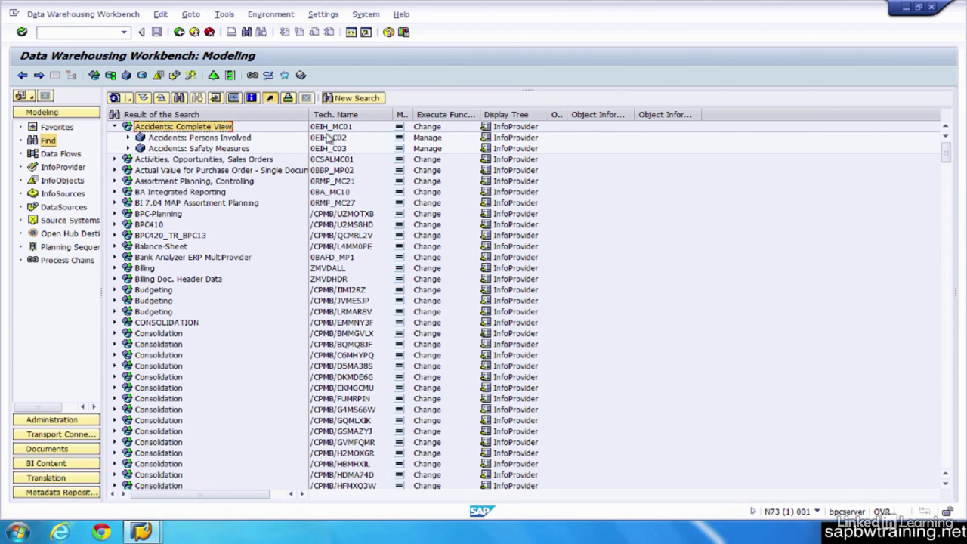
left_click(329, 129)
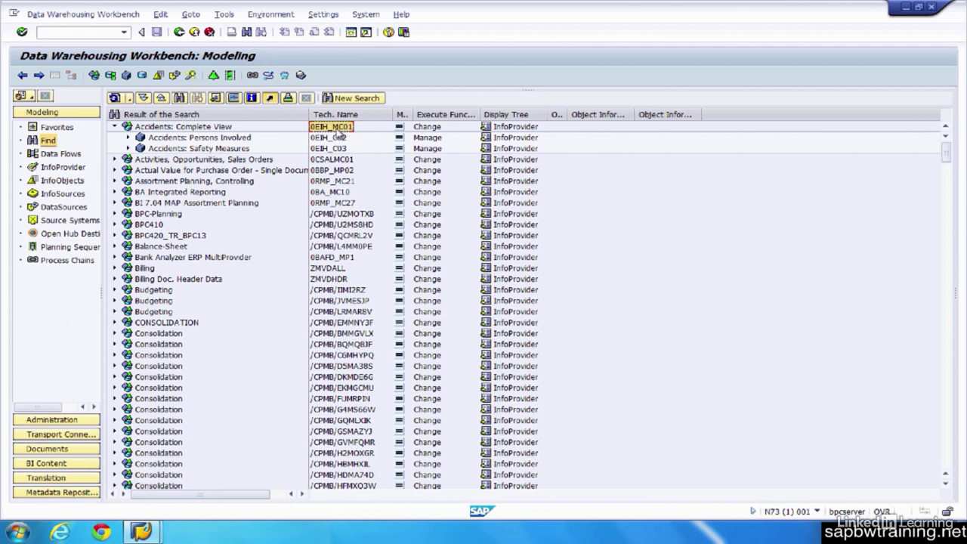
left_click(183, 141)
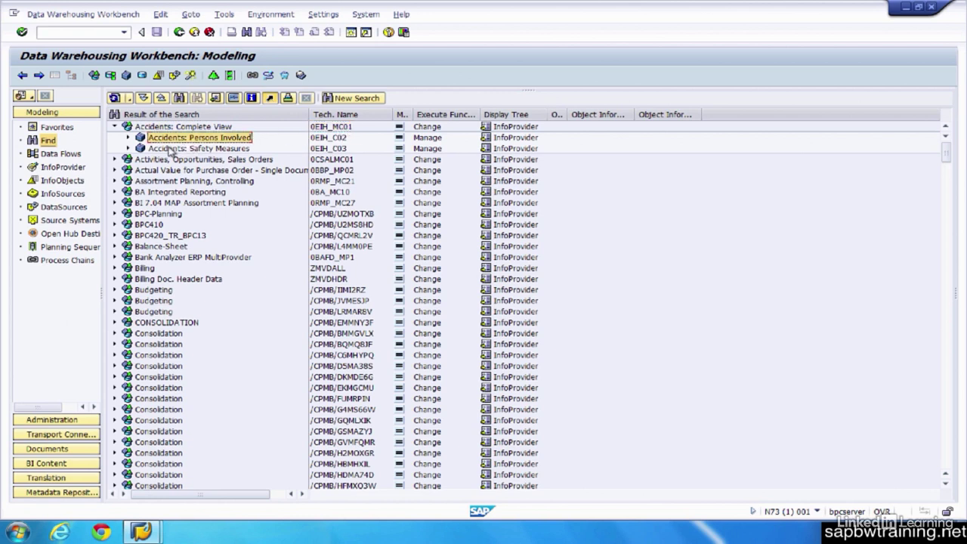
left_click(168, 147)
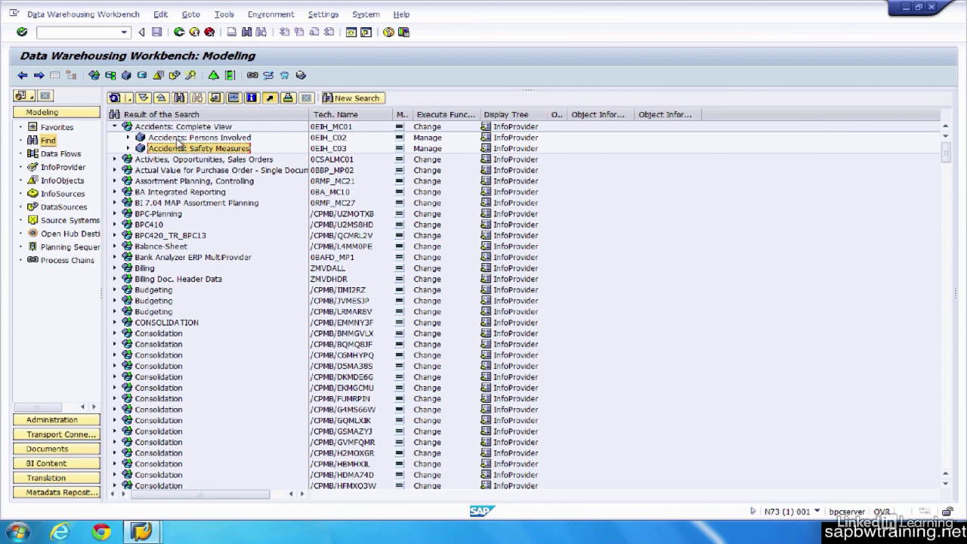
left_click(178, 139)
left_click(180, 149)
left_click(227, 140)
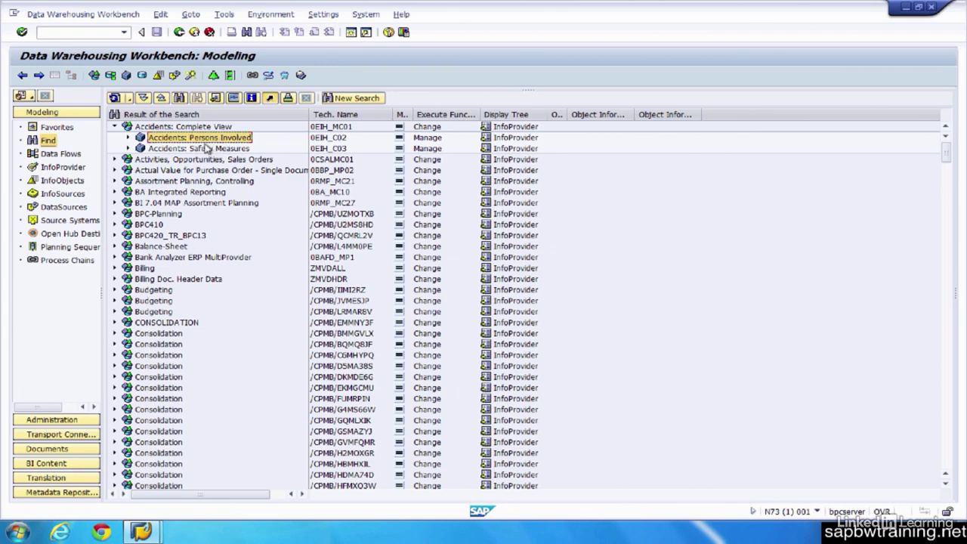
left_click(217, 149)
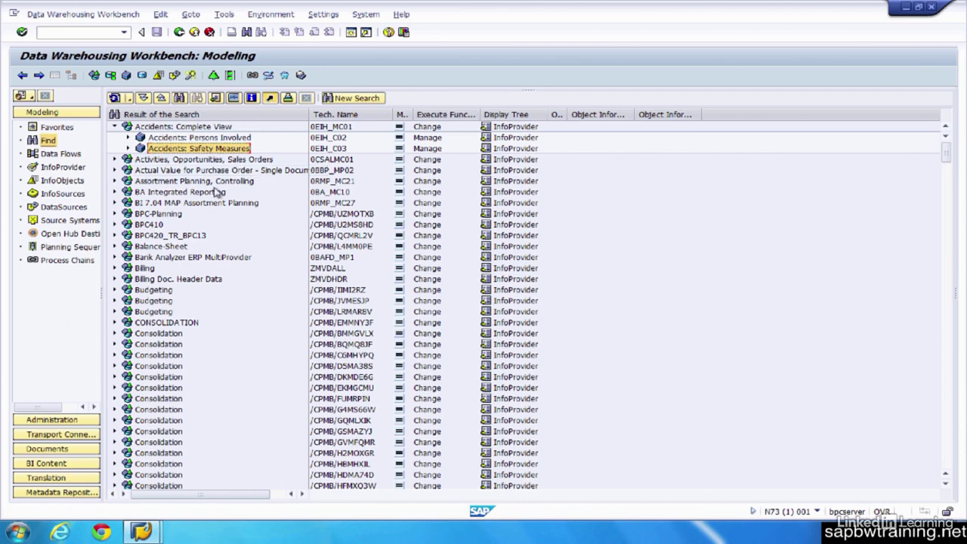
left_click(225, 142)
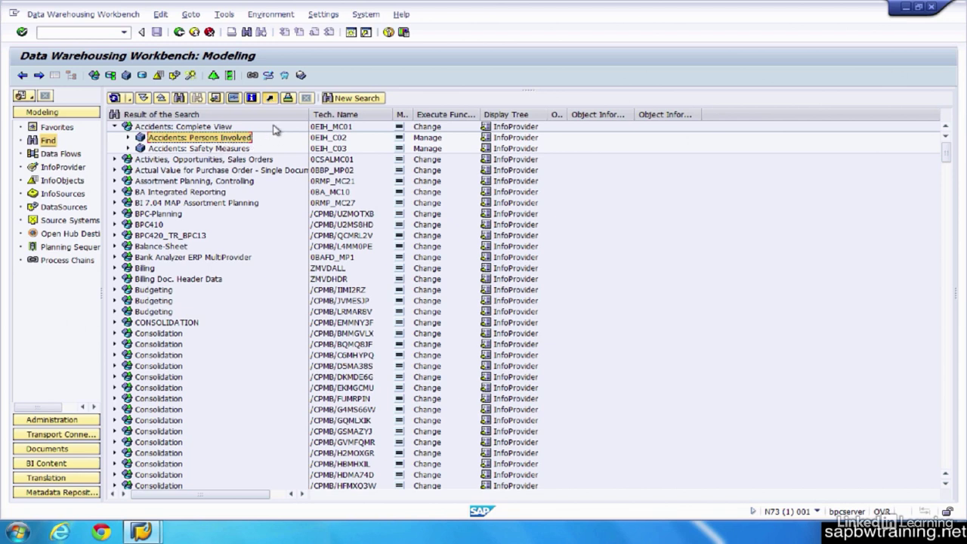
left_click(190, 149)
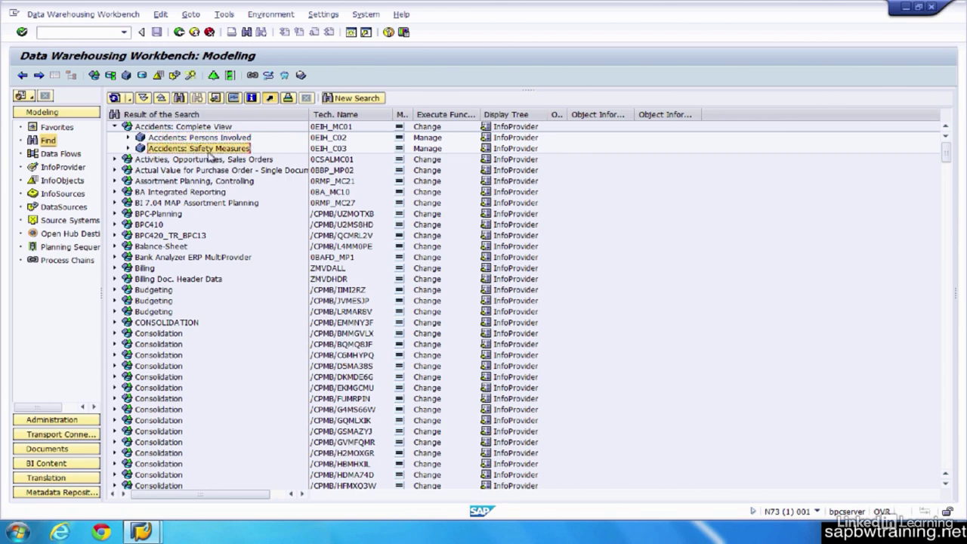
left_click(204, 127)
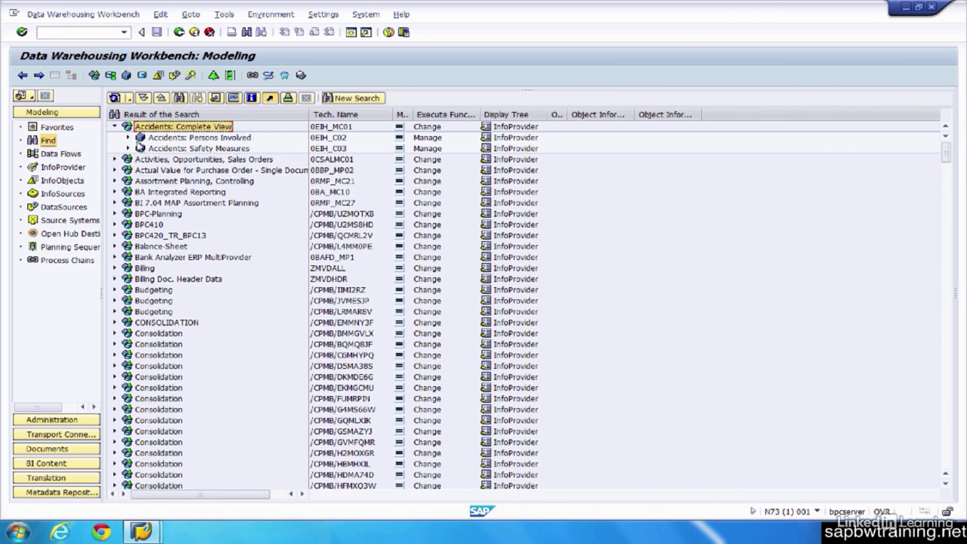
Run a new wildcard search limited to InfoSets instead of MultiProviders
left_click(47, 141)
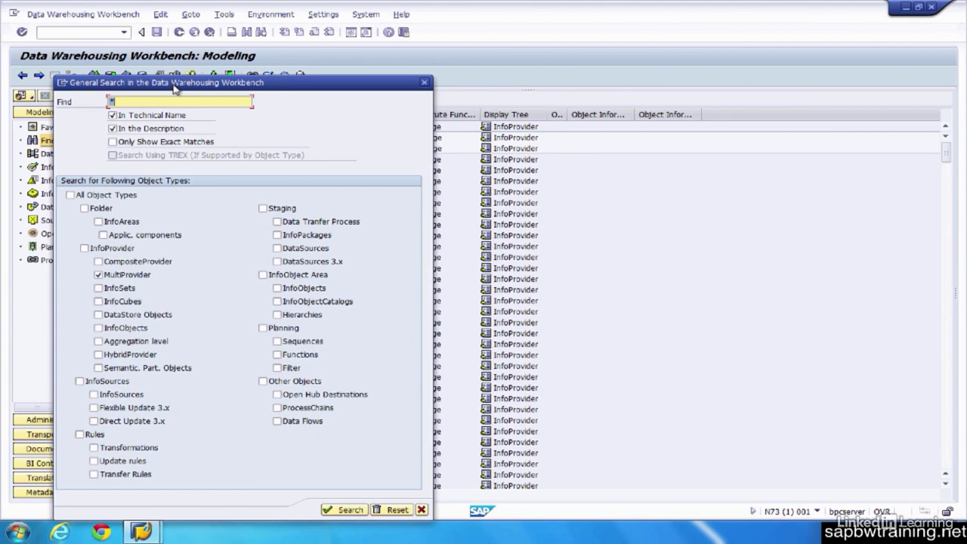
left_click_drag(174, 89, 443, 79)
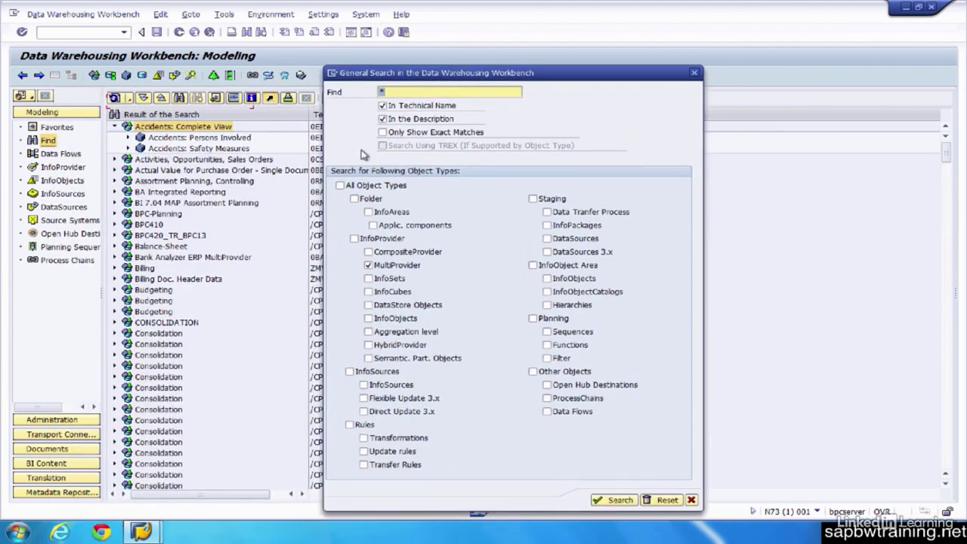
left_click(369, 278)
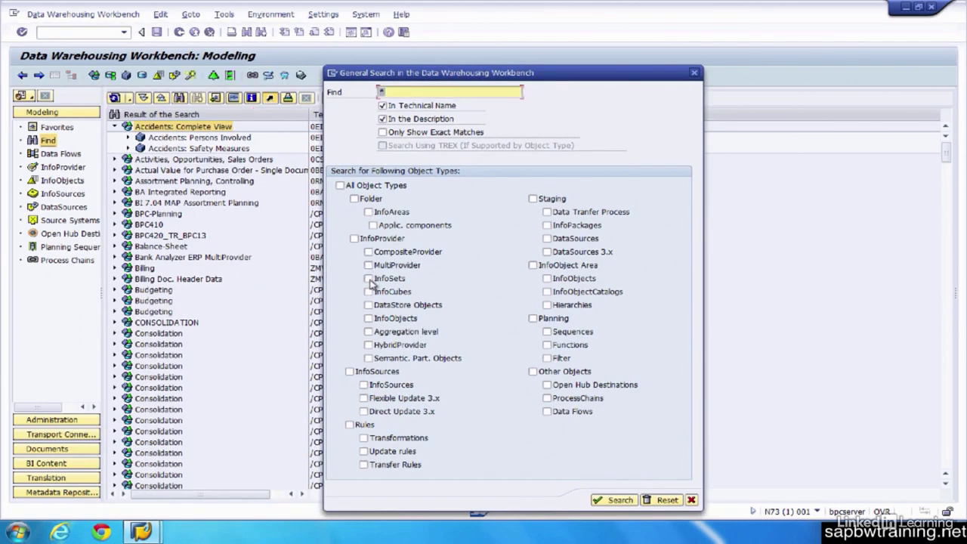
left_click(618, 500)
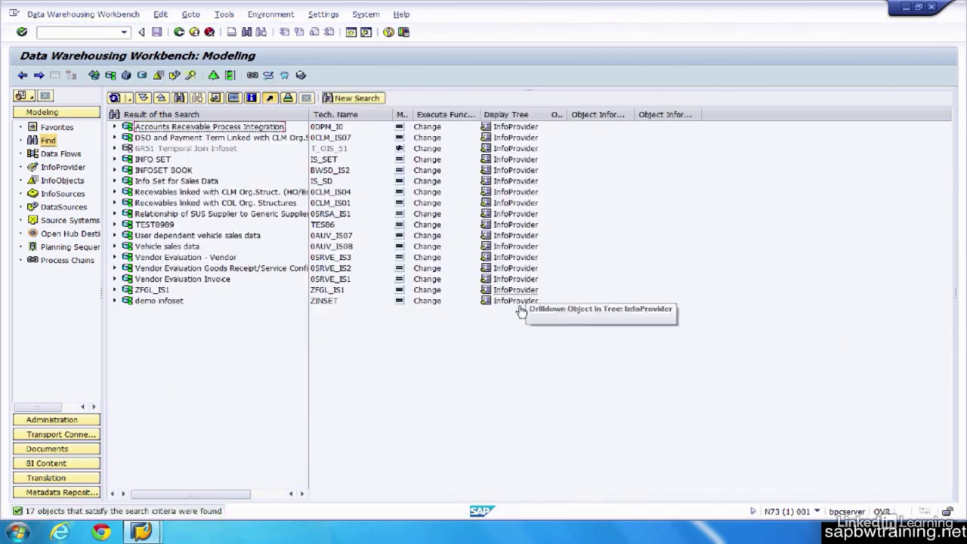
Open the demo infoset in network display, examine the join between its FIGL and General Ledger (New) DataStore objects, and return to the workbench
double_click(159, 302)
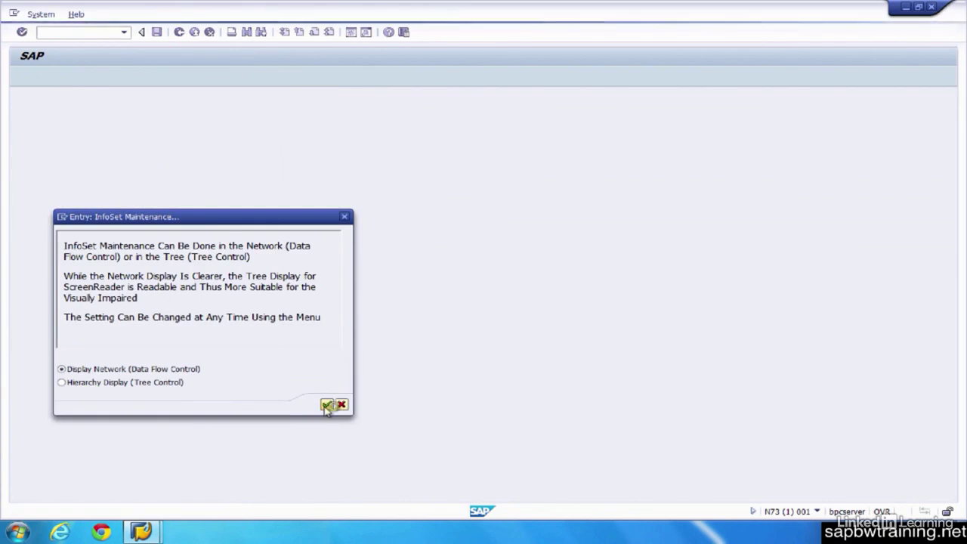
left_click(326, 405)
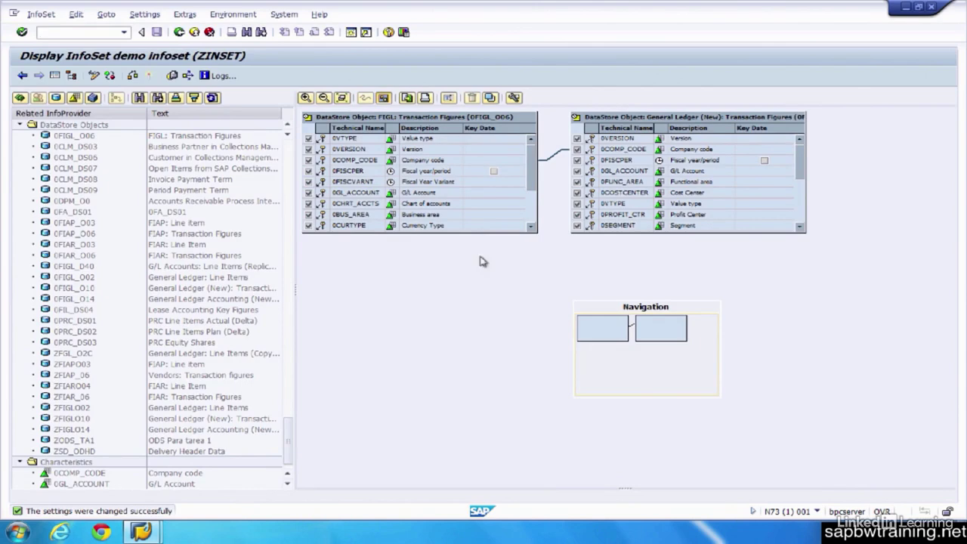
left_click(488, 162)
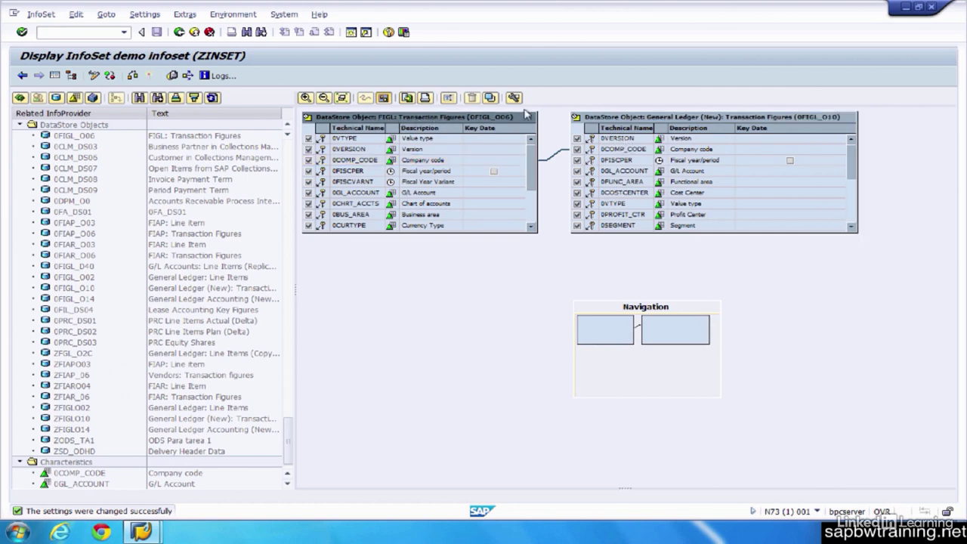
left_click(835, 122)
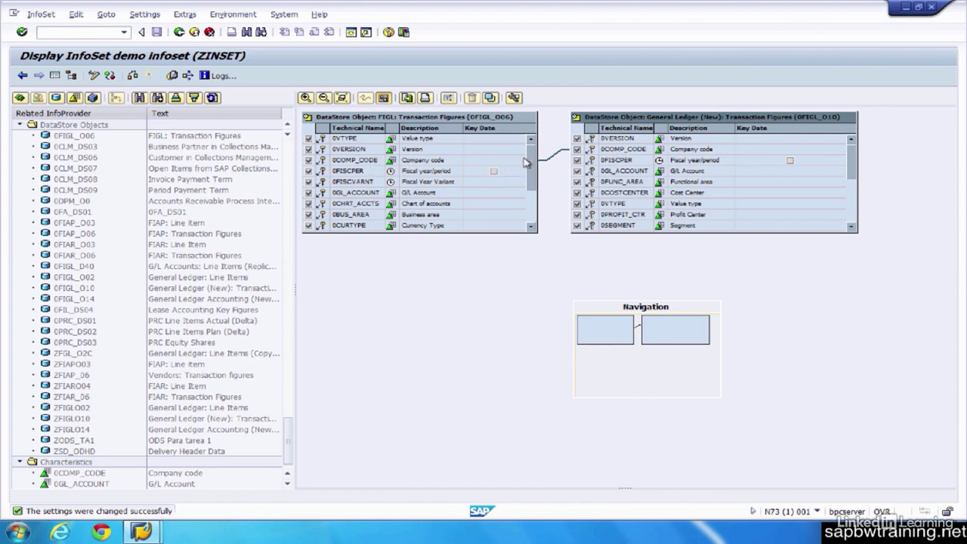
scroll(527, 162, "down", 1)
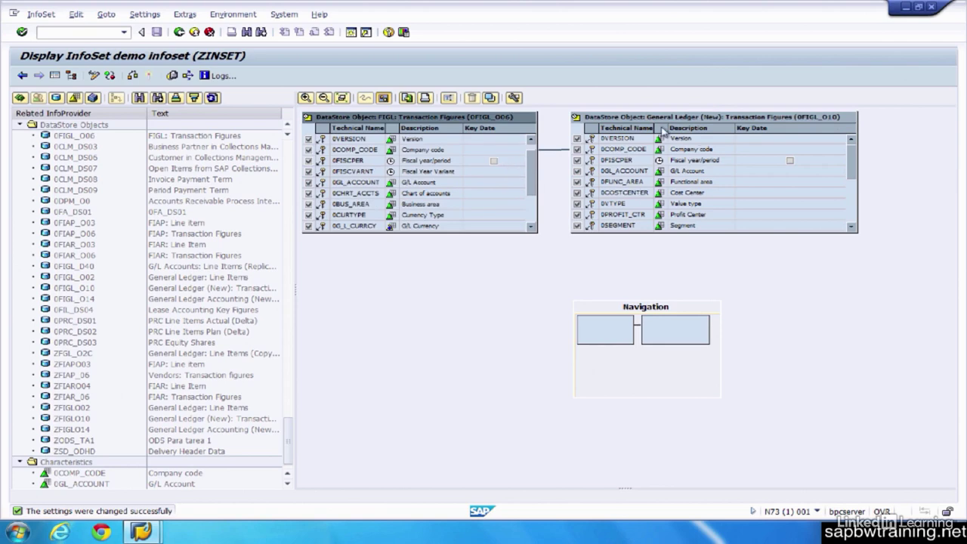
left_click(693, 119)
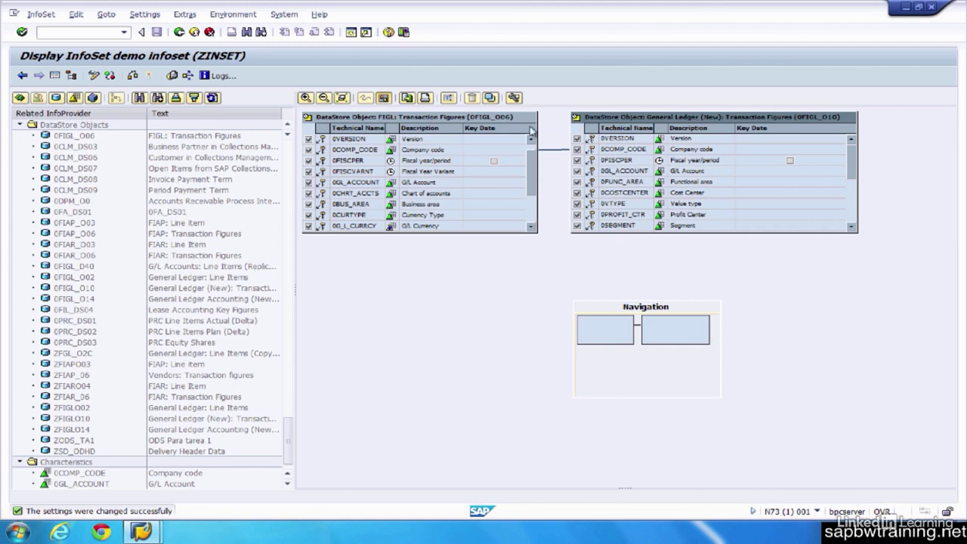
left_click(502, 119)
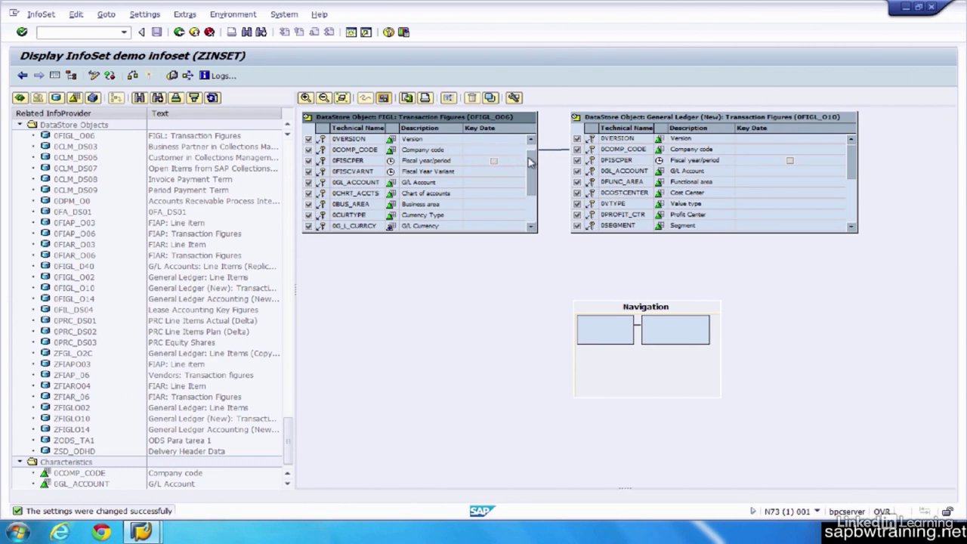
left_click(179, 32)
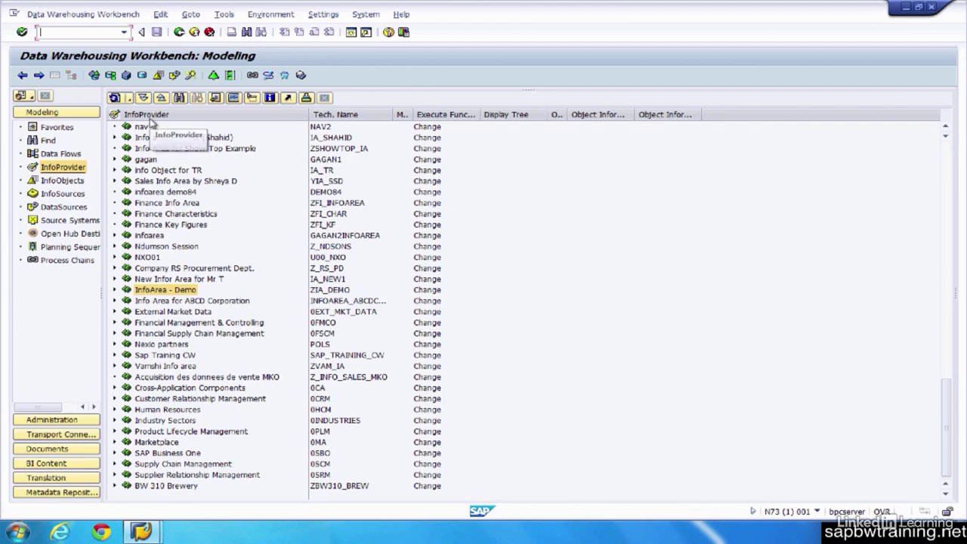
Start an InfoCube under InfoArea - Demo, review its BWA Status options, and cancel without creating it
right_click(135, 124)
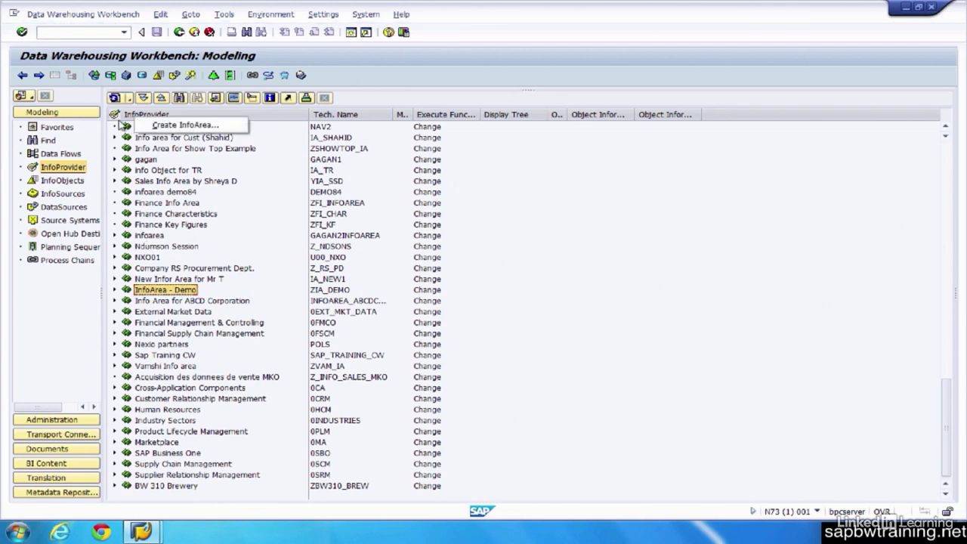
left_click(155, 284)
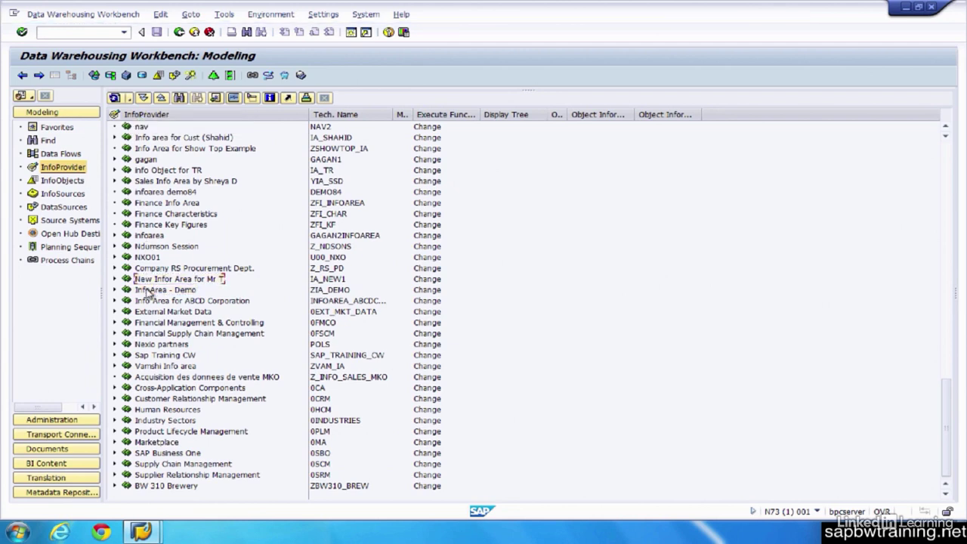
right_click(150, 290)
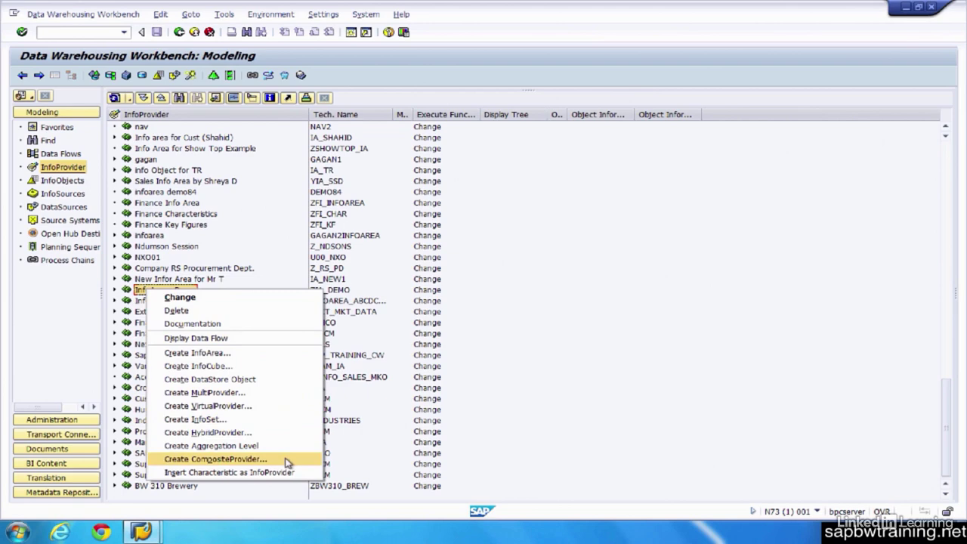
left_click(214, 367)
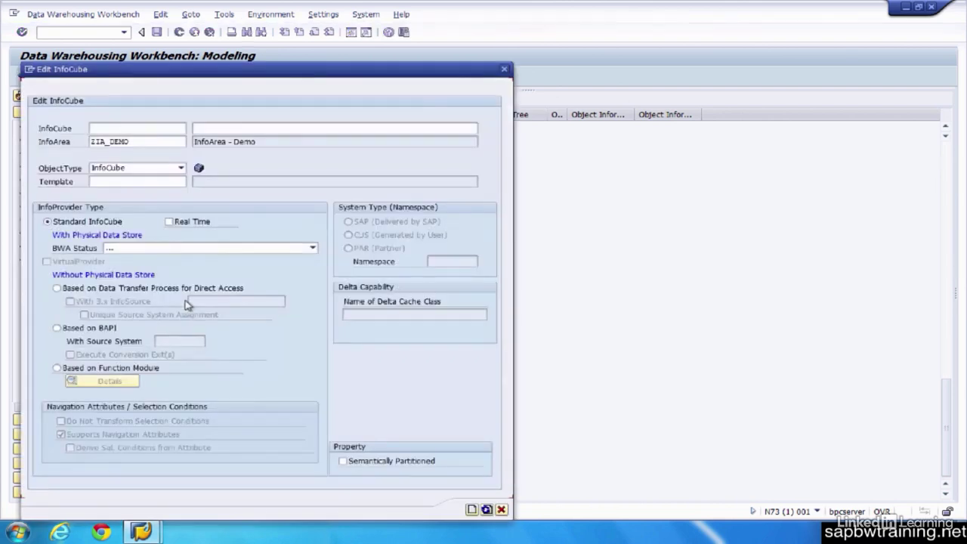
left_click(125, 248)
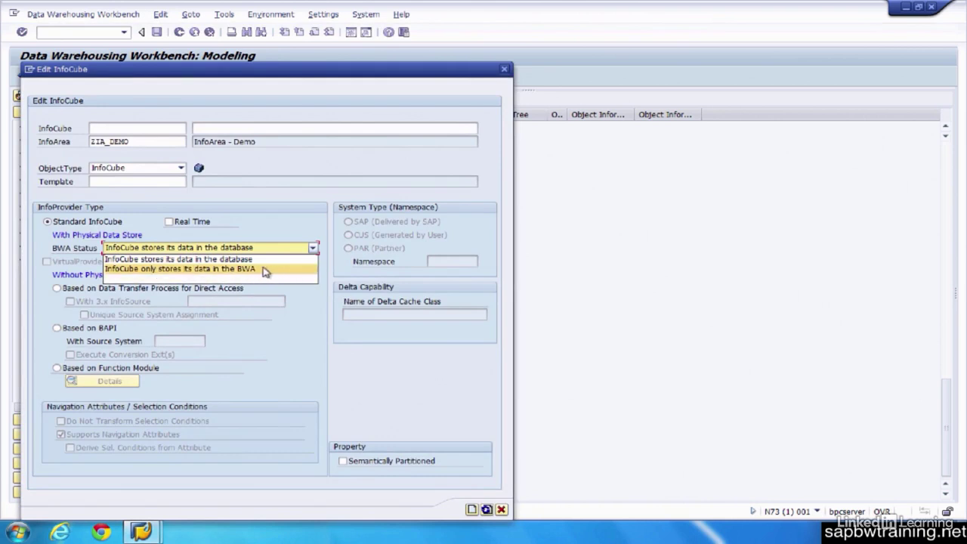
left_click(311, 242)
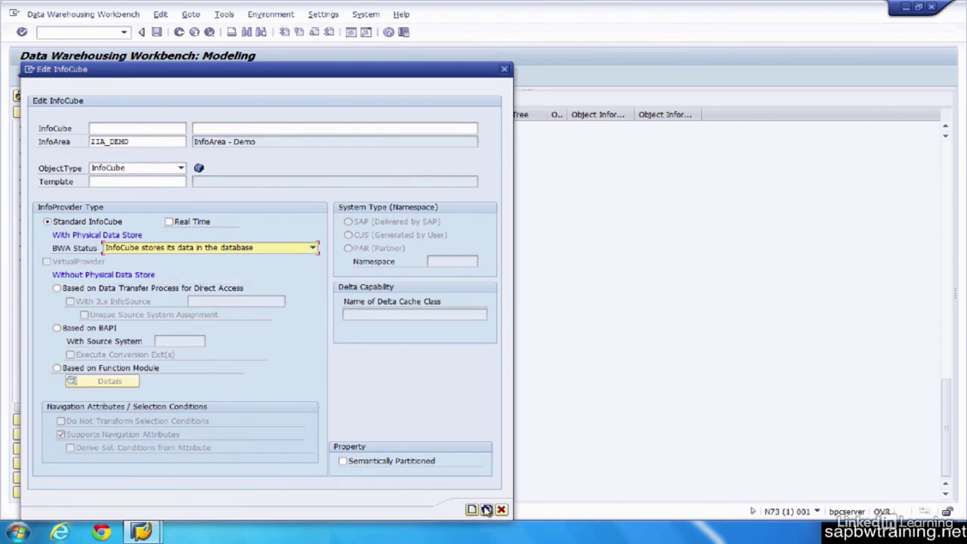
left_click(500, 511)
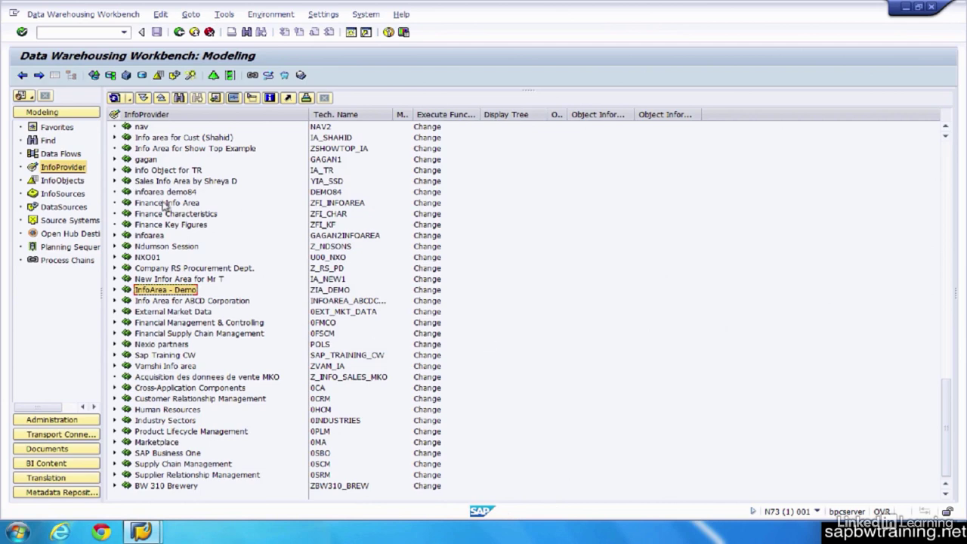
Expand InfoArea - Demo and select InfoCube - Demo: Standard Cube
left_click(116, 289)
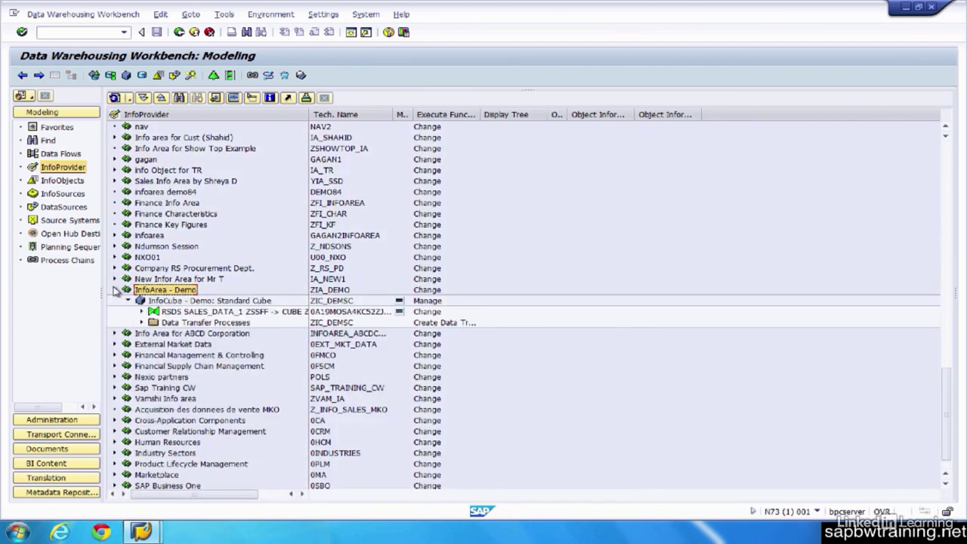
left_click(184, 302)
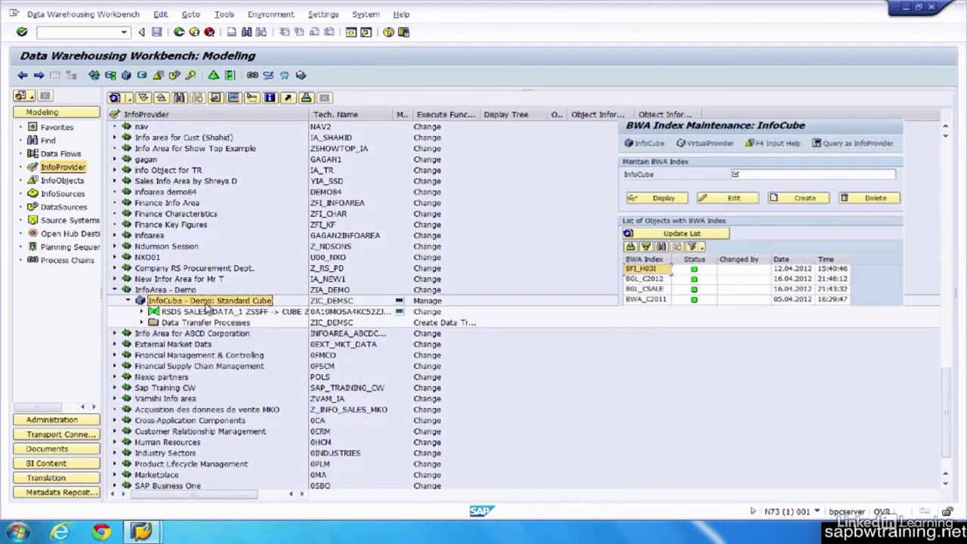
Expand the data transfer processes of InfoCube - Demo: Standard Cube down to the InfoPackage for Sales Data
left_click(332, 301)
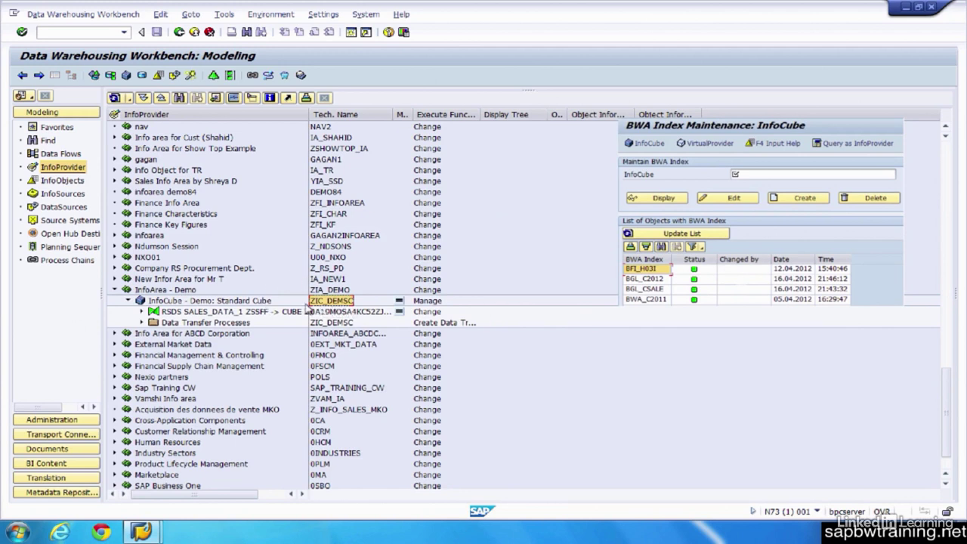
left_click(233, 305)
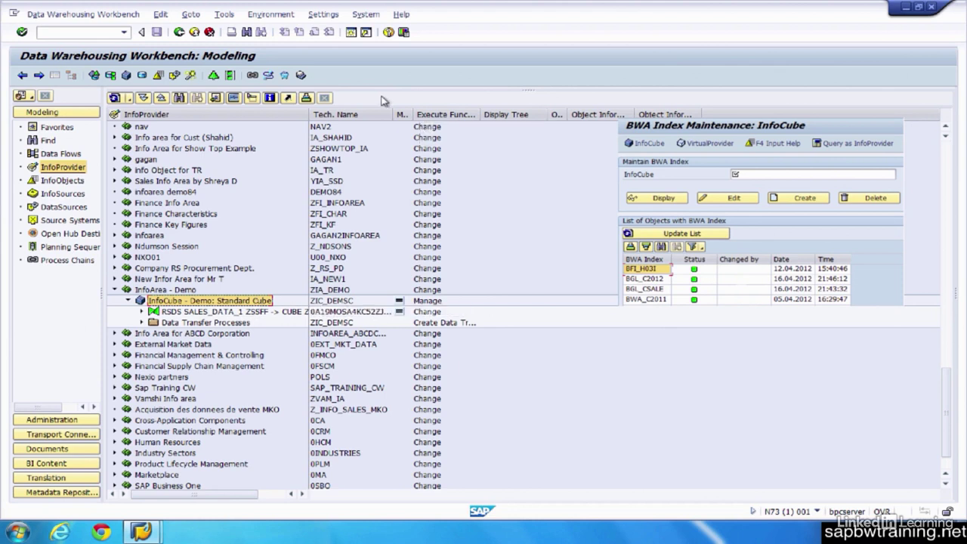
left_click(65, 32)
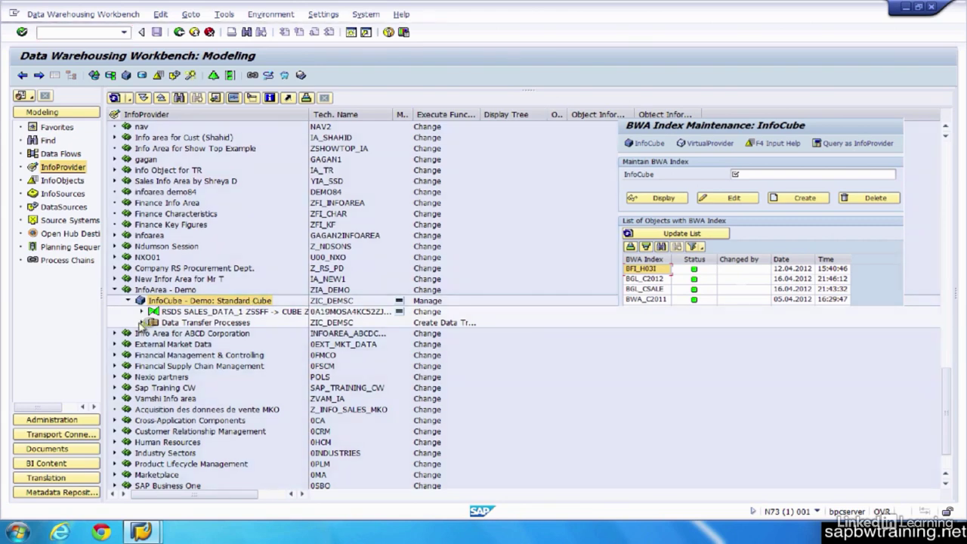
left_click(141, 324)
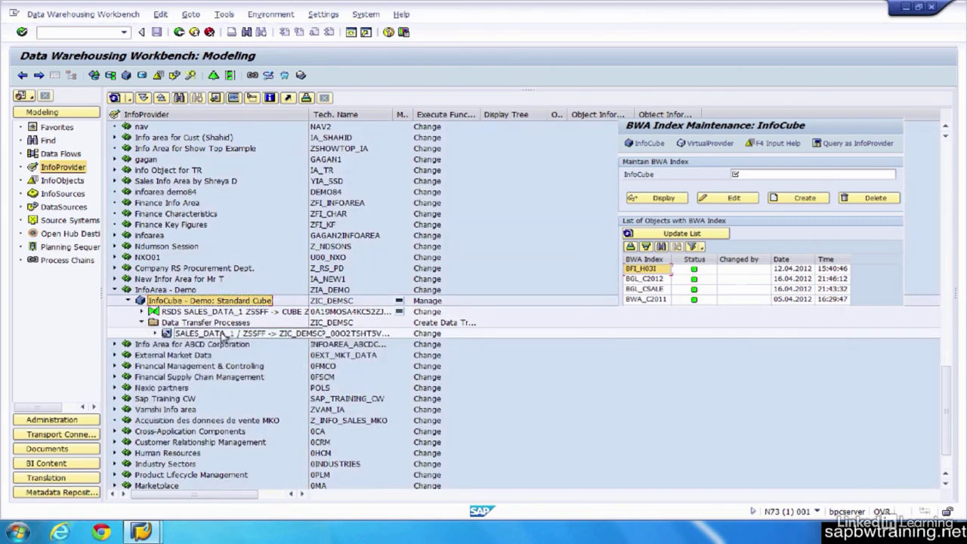
double_click(223, 335)
left_click(202, 344)
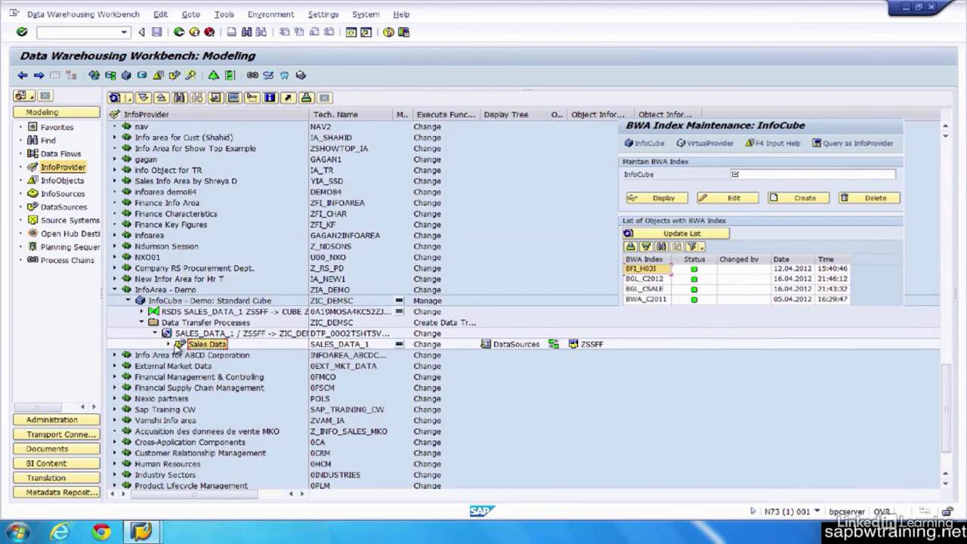
left_click(170, 345)
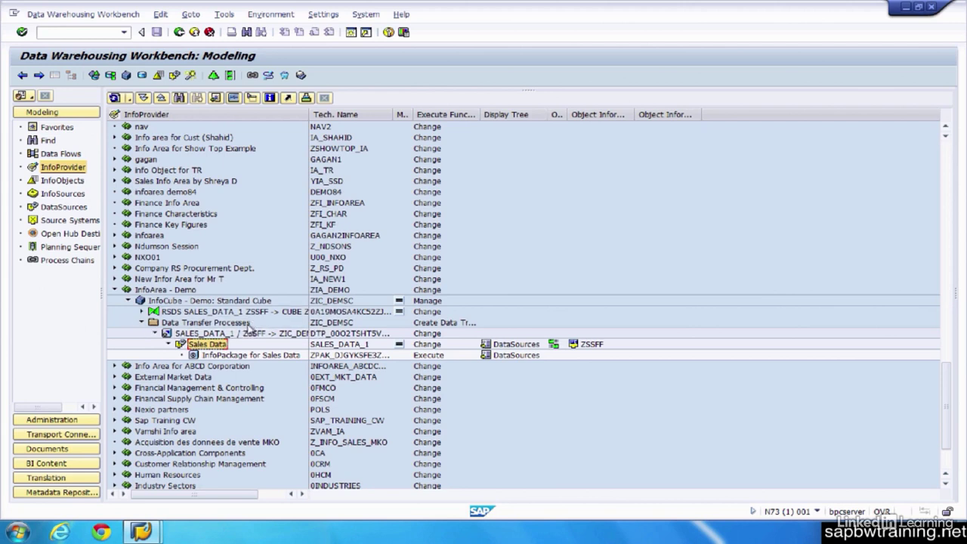
left_click(204, 302)
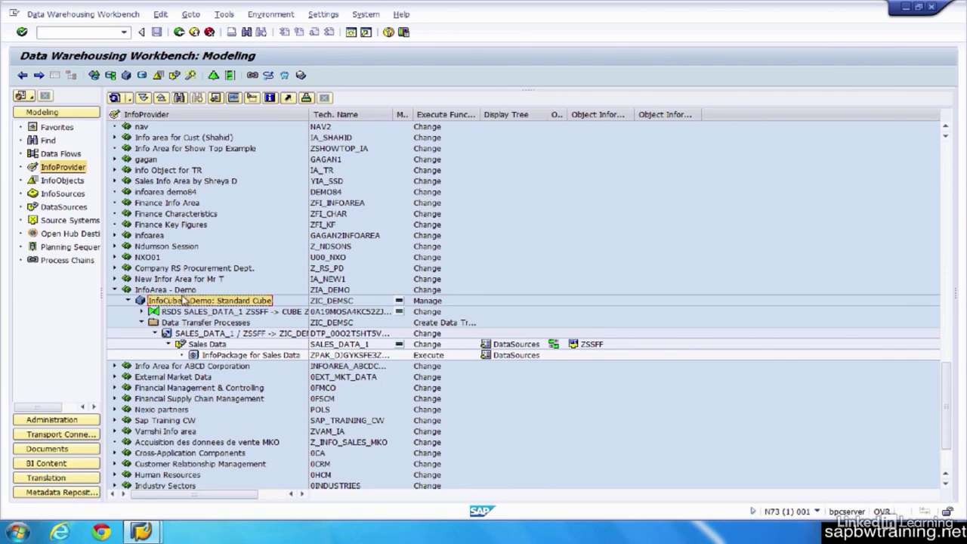
Open BWA Index Maintenance with transaction /nrsddb and update the list of indexed objects with ZTESTCUBE as the InfoCube
left_click(78, 33)
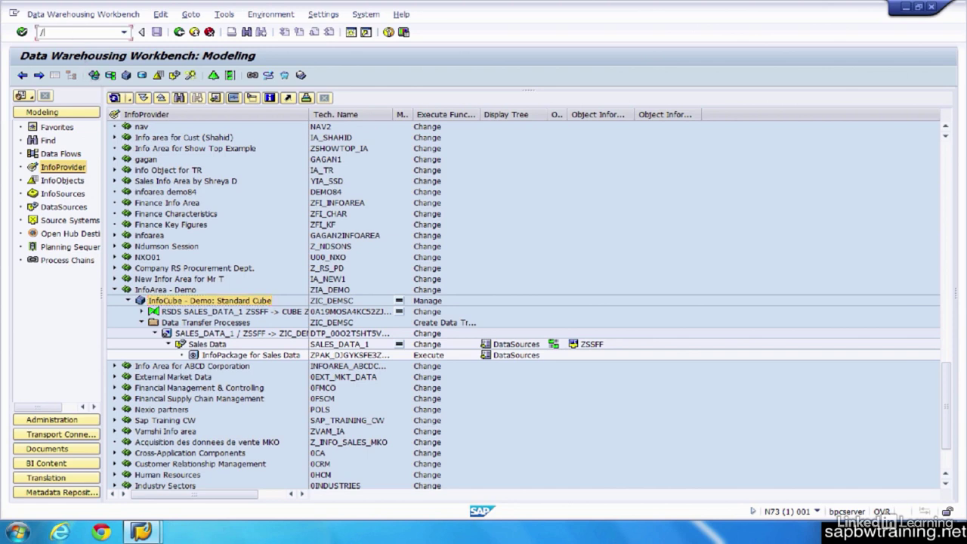
type("/nrs")
type("a1")
key("BackSpace")
key("BackSpace")
key("BackSpace")
type("sddb")
key("Return")
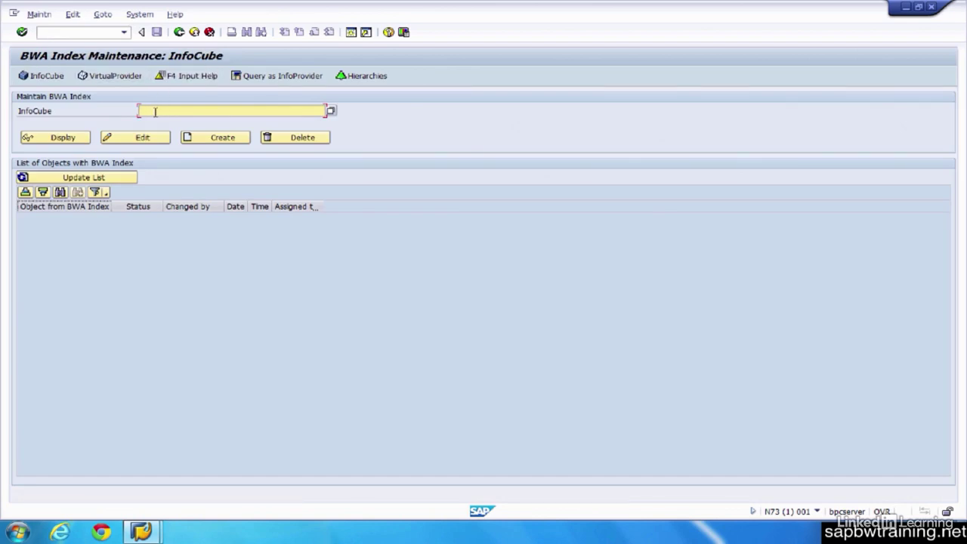
type("ztestcube")
left_click(94, 182)
Call the BWA monitor with transaction /nrsddbiamon2 and decline to specify an RFC destination
left_click(68, 35)
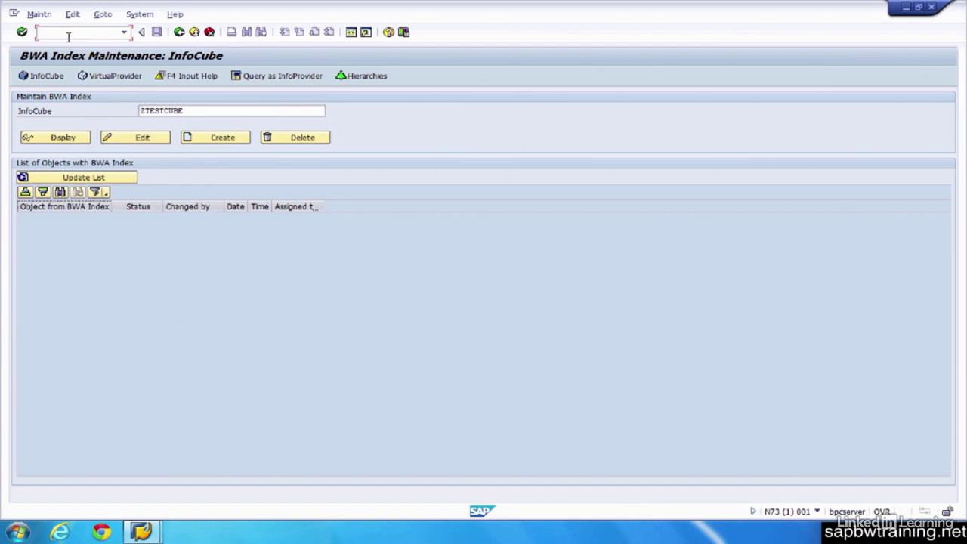
type("/nrsddbiamon2")
key("Return")
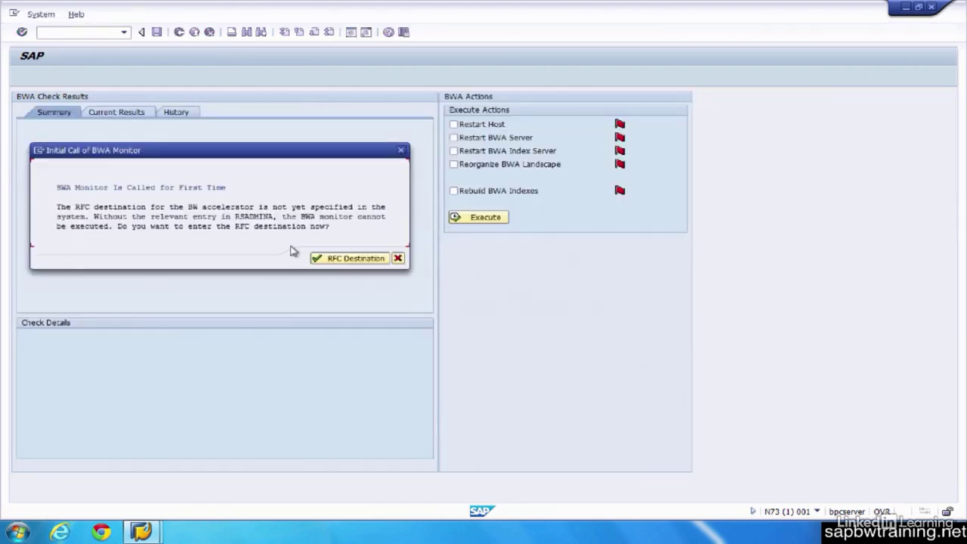
left_click(397, 259)
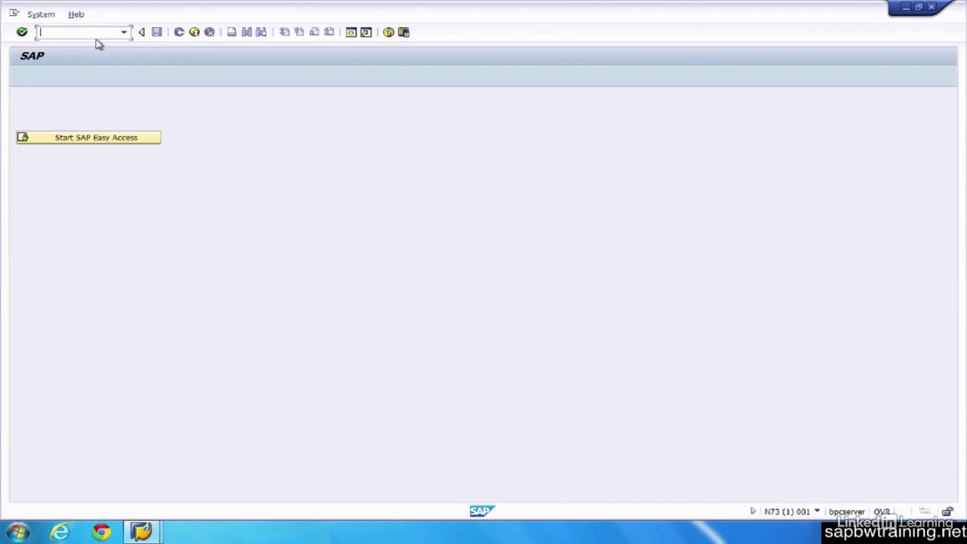
Call the BWA monitor again with transaction rsddbiamon2 and choose to enter the RFC destination
type("rsddbiamon2")
key("Return")
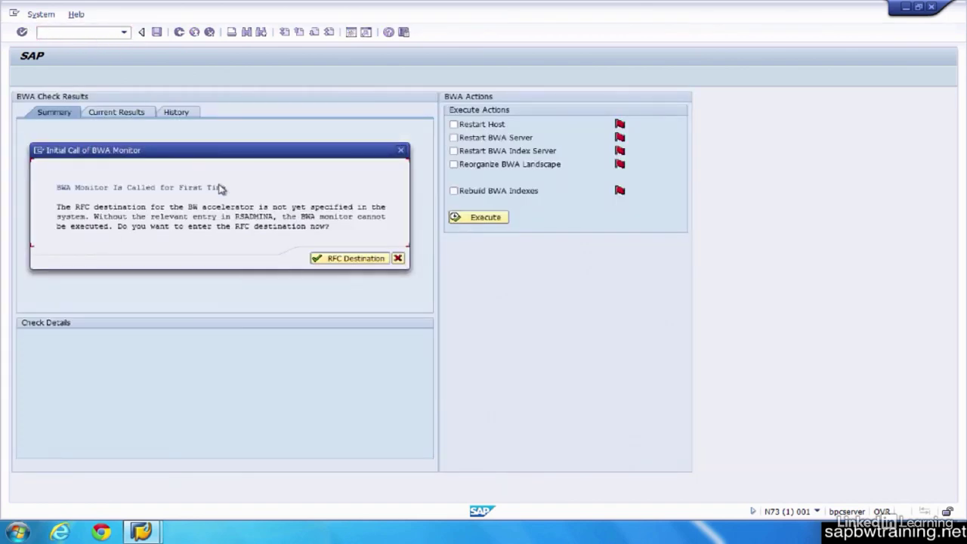
left_click(350, 264)
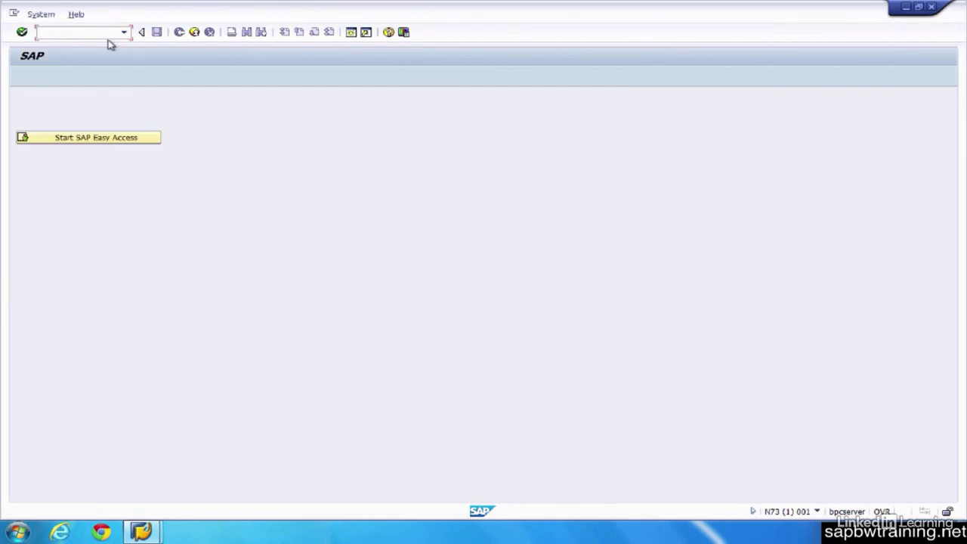
Run the TREX Administration Tool with transaction trexadmin without an RFC connection, then leave it while staying logged on
type("trexadmin")
key("Return")
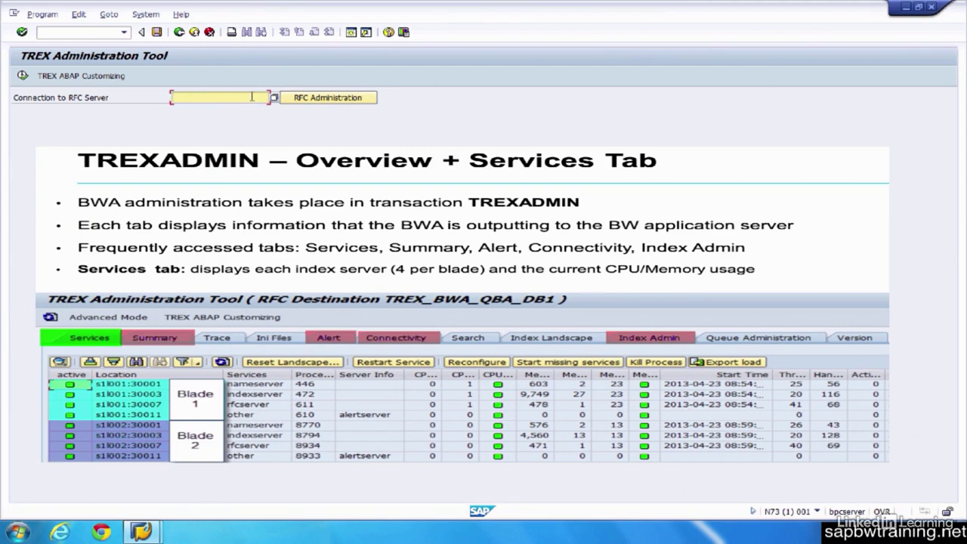
left_click(23, 76)
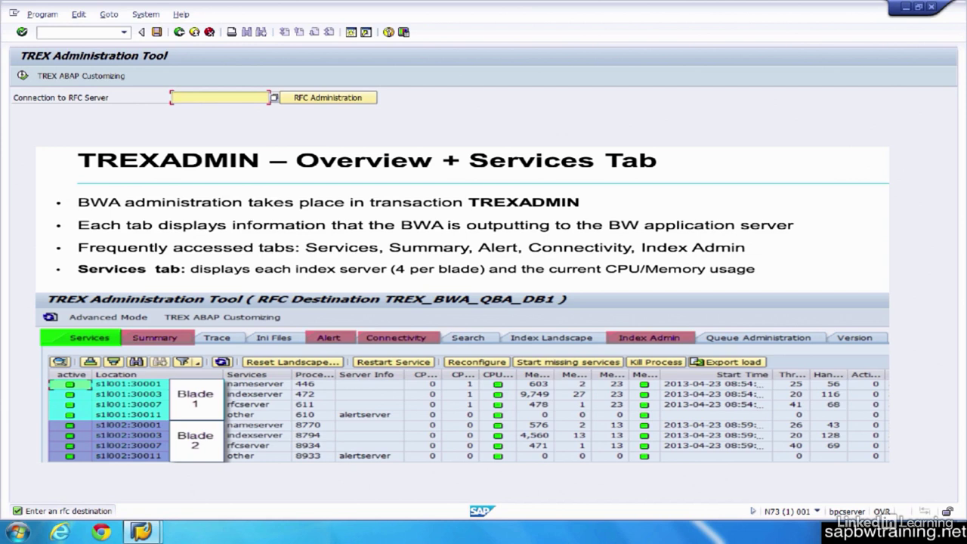
left_click(179, 33)
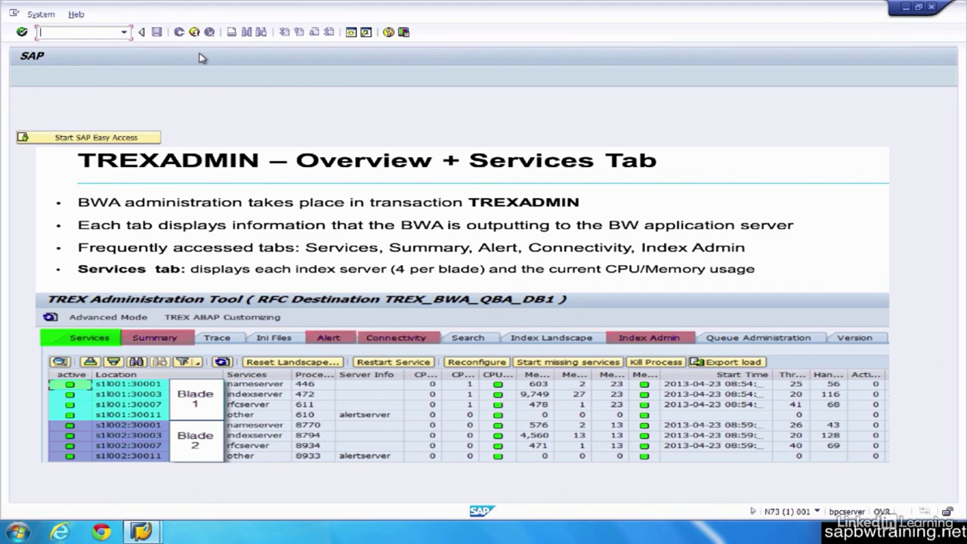
left_click(194, 32)
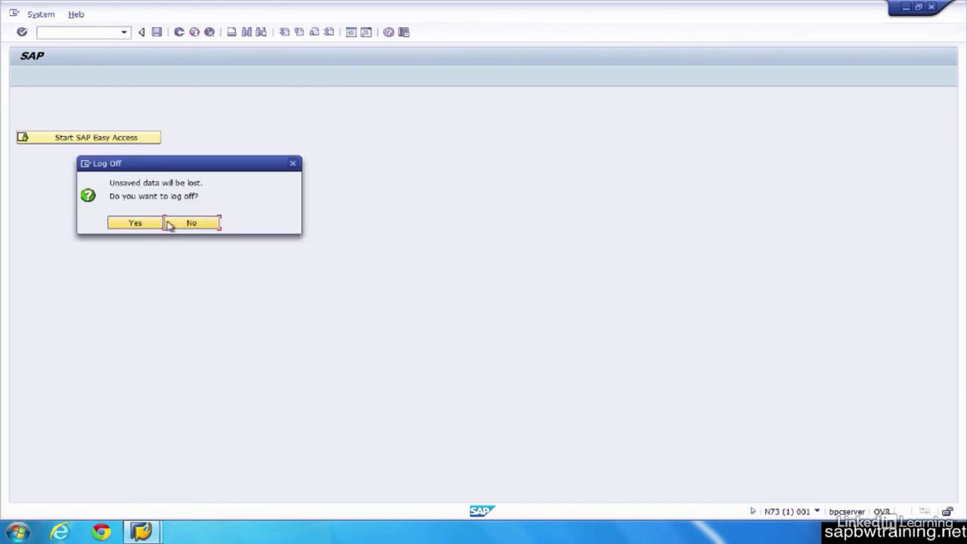
left_click(181, 224)
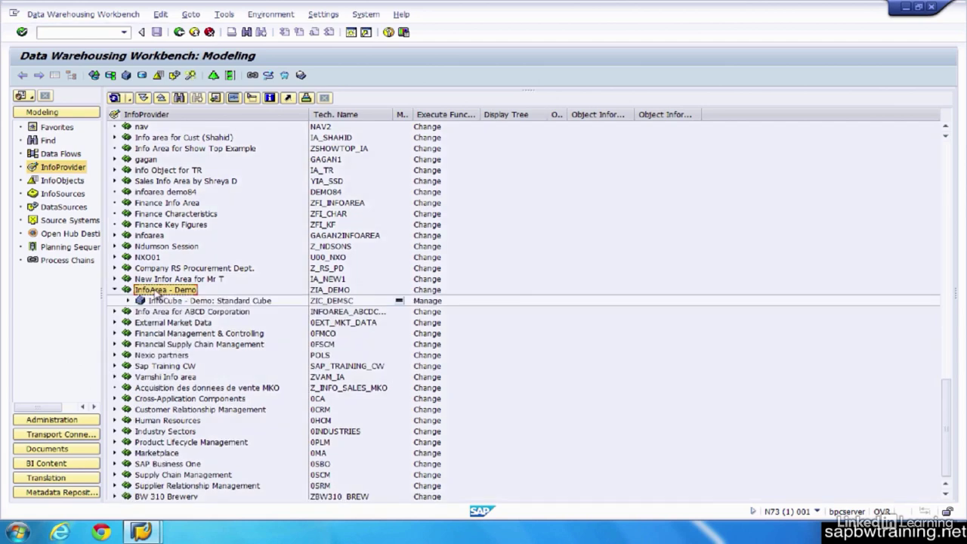
Review the InfoProvider types that can be created under InfoArea - Demo, and select its InfoCube - Demo: Standard Cube
right_click(155, 293)
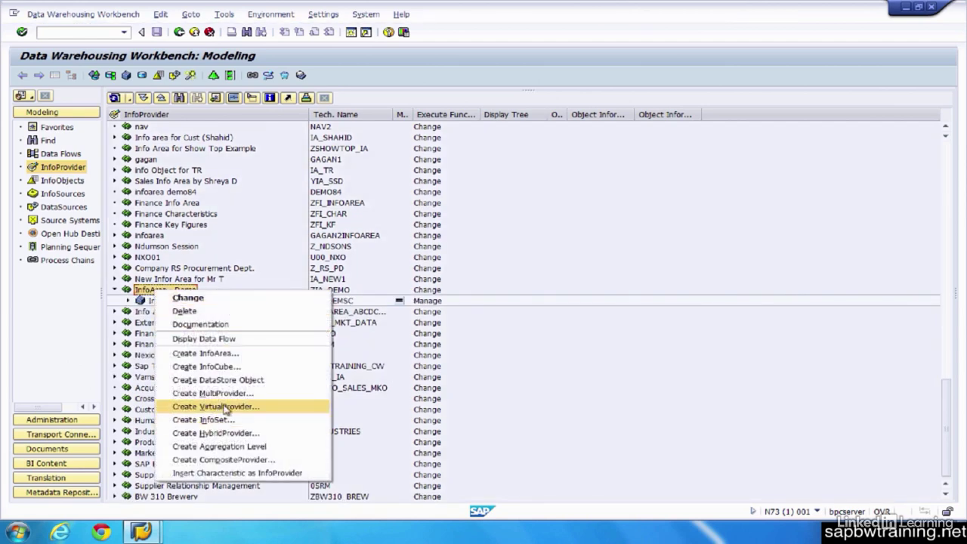
left_click(143, 282)
left_click(143, 292)
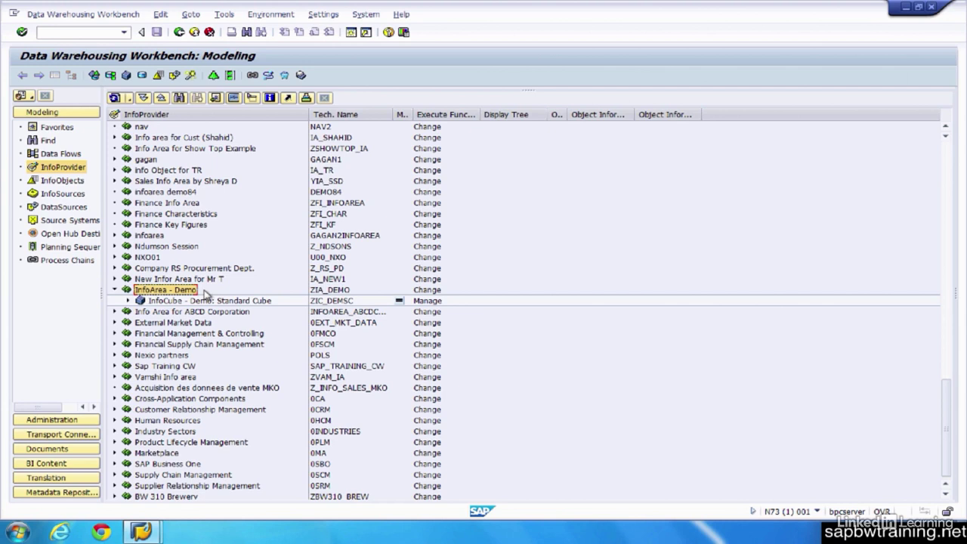
left_click(116, 291)
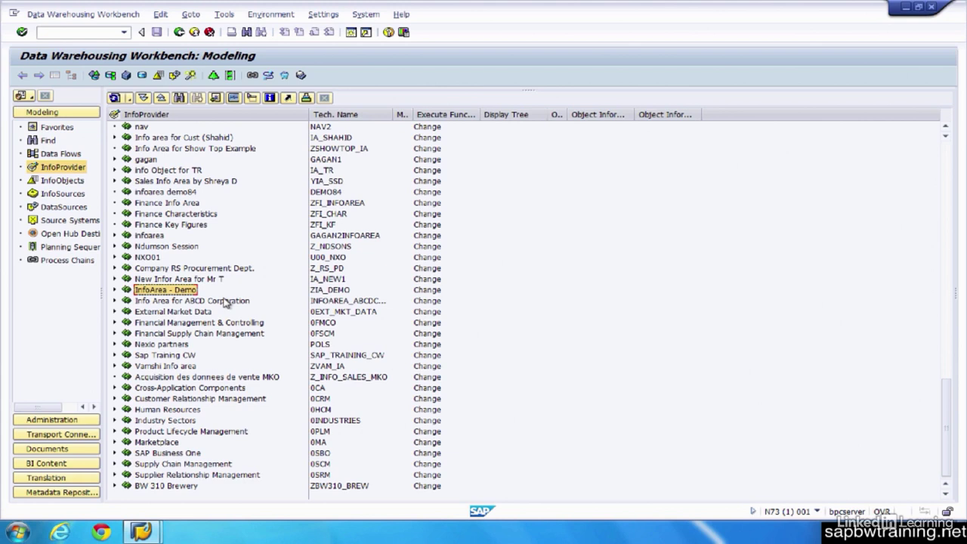
left_click(115, 290)
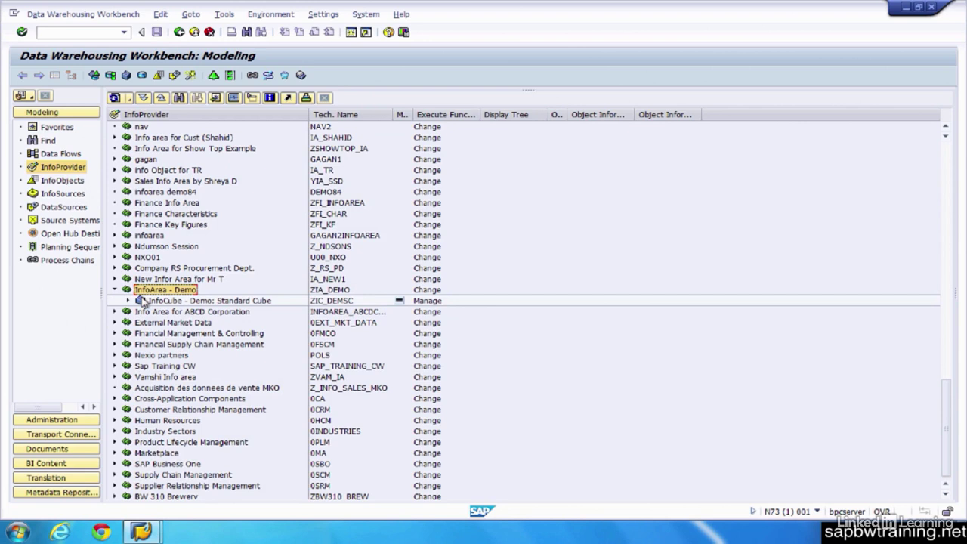
left_click(142, 301)
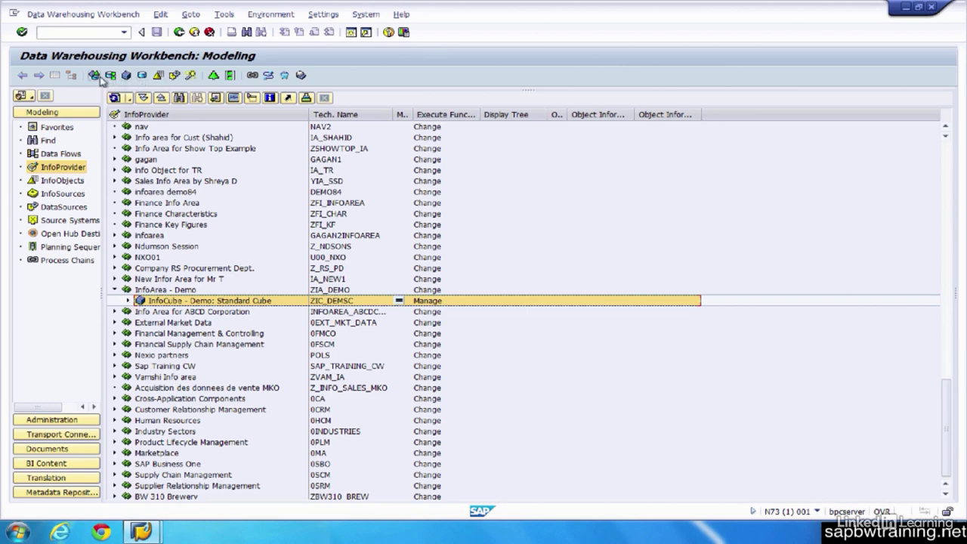
Open the DBA Cockpit in a new session with /odbacockpit and display the space overview of database N73
left_click(70, 32)
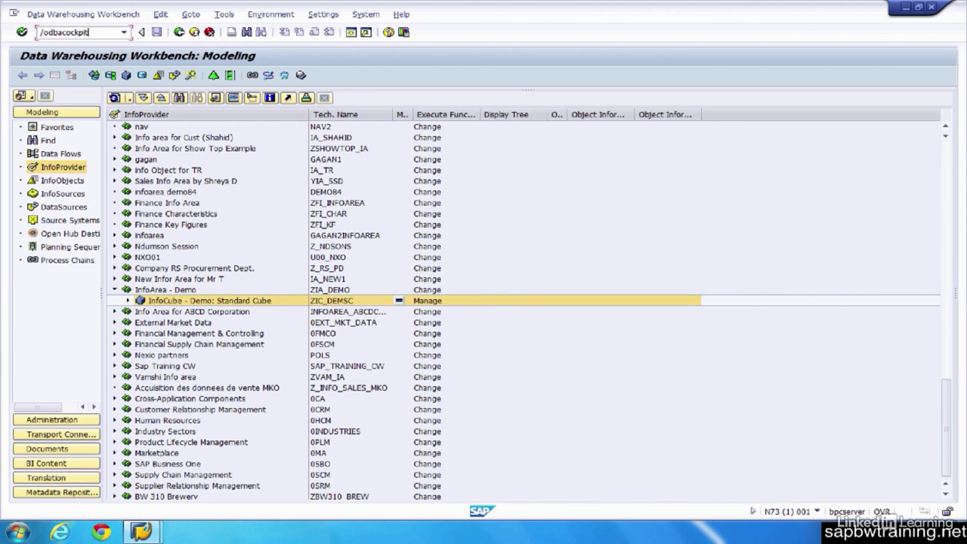
key("Return")
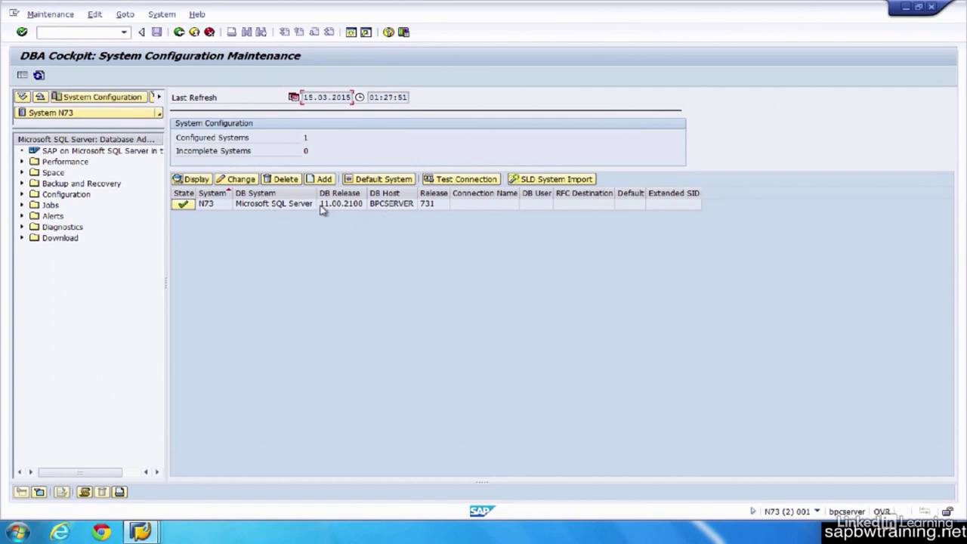
left_click(22, 163)
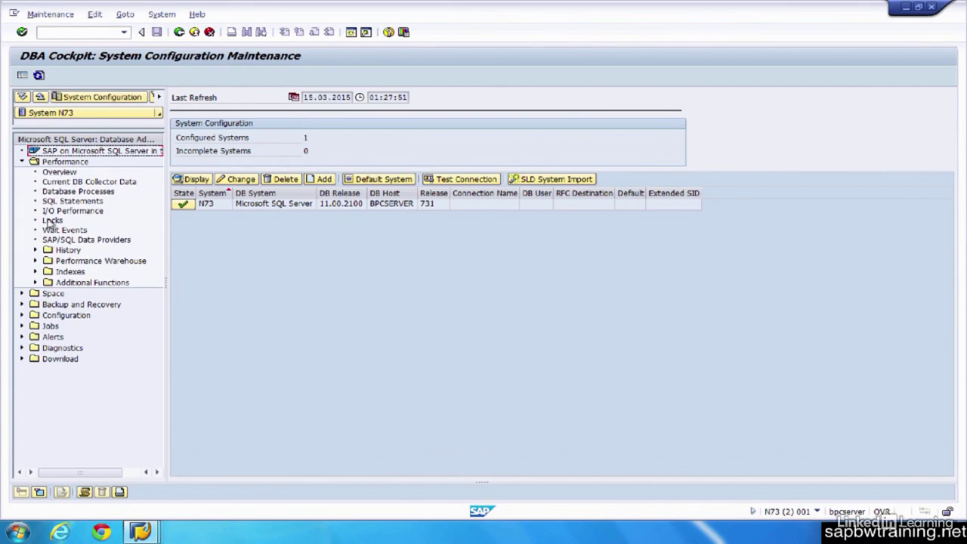
left_click(22, 293)
left_click(57, 304)
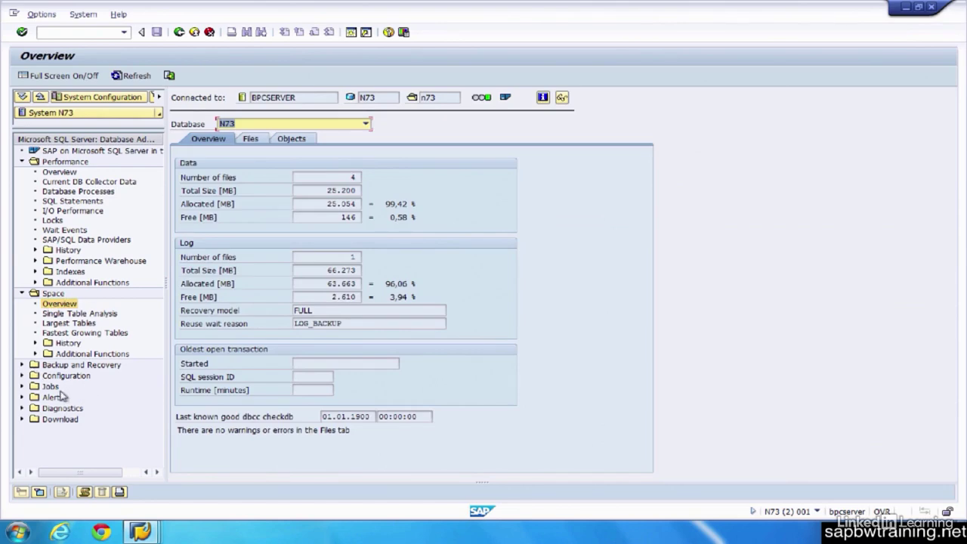
Expand the Backup and Recovery and Configuration folders of the DBA Cockpit to examine their functions
left_click(22, 365)
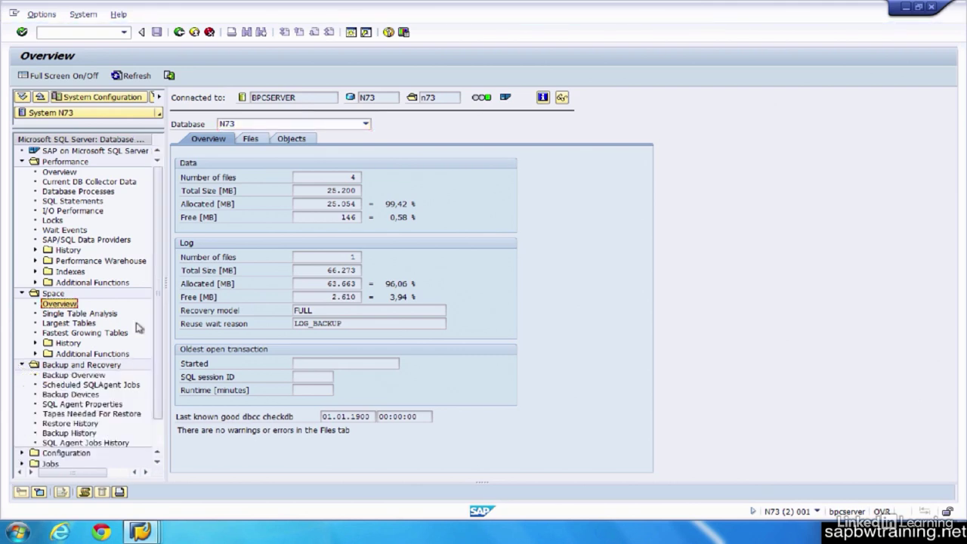
scroll(113, 363, "down", 1)
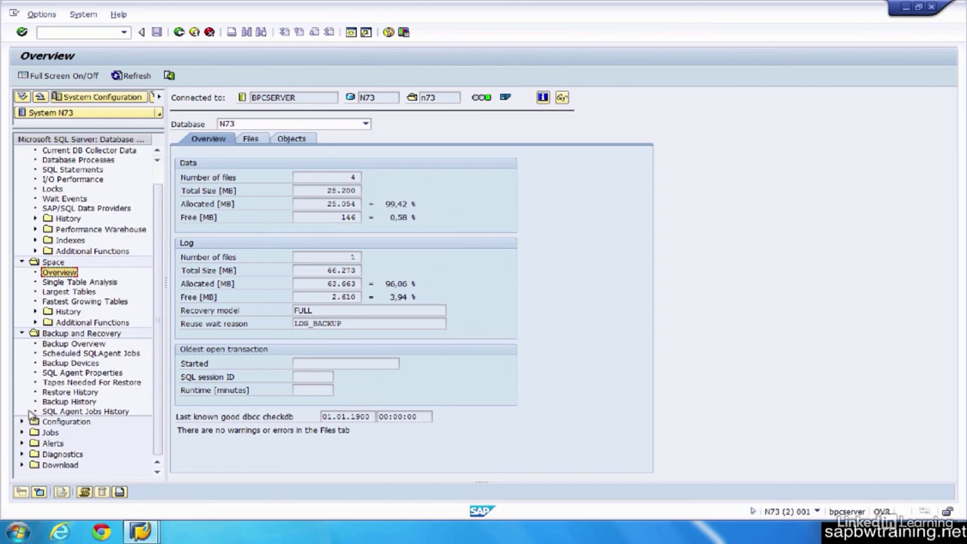
left_click(22, 422)
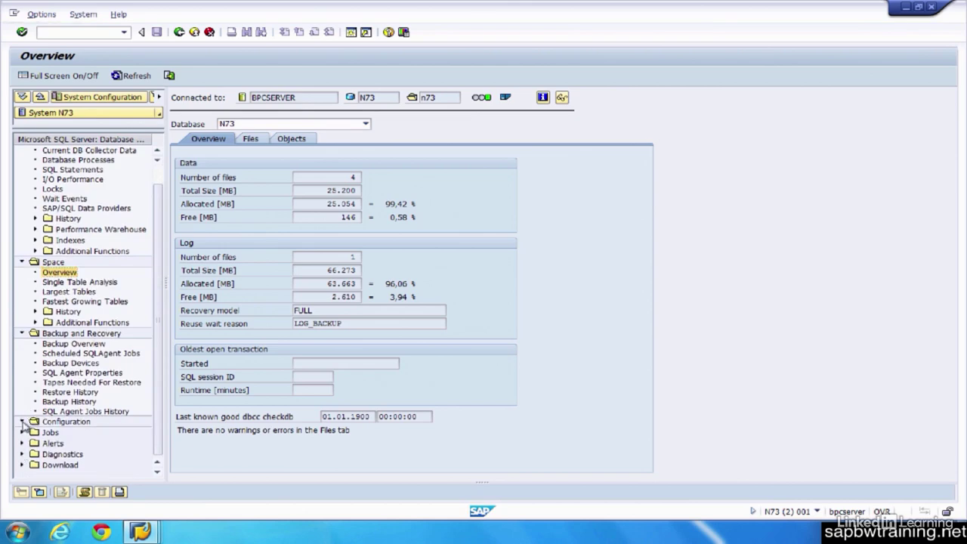
left_click_drag(156, 379, 153, 444)
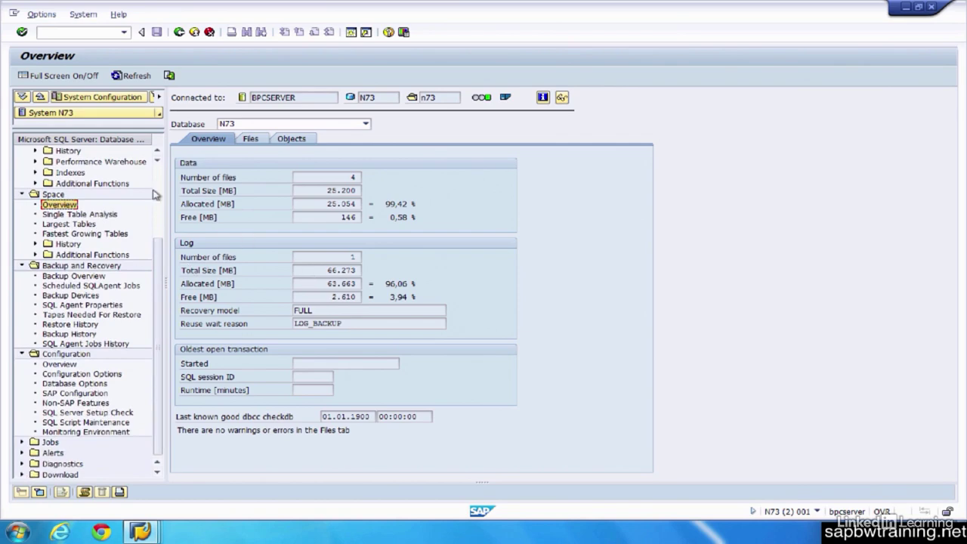
Return to the Data Warehousing Workbench with /nrsa1, open BI Content and widen the InfoProvider tree to show technical names
left_click(47, 32)
type("/nrsa1")
key("Return")
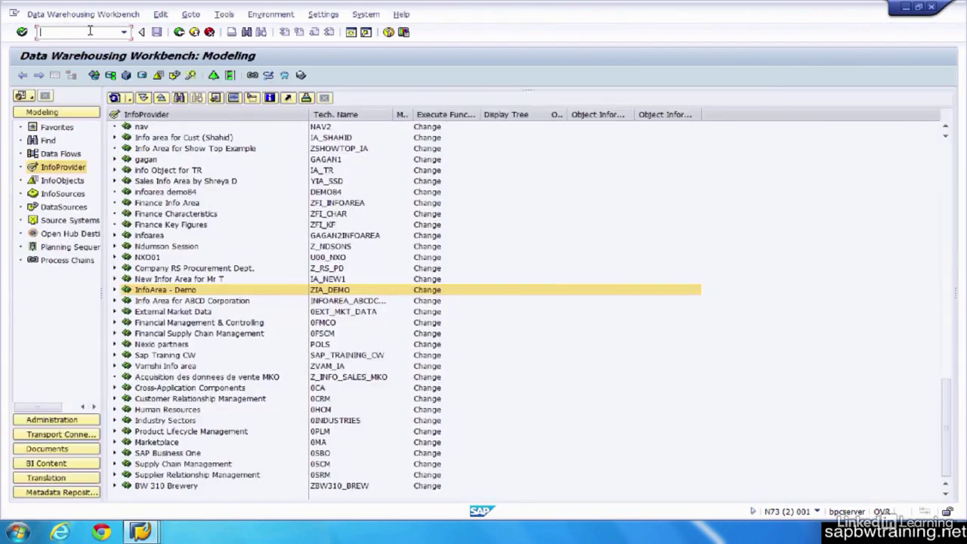
left_click(61, 465)
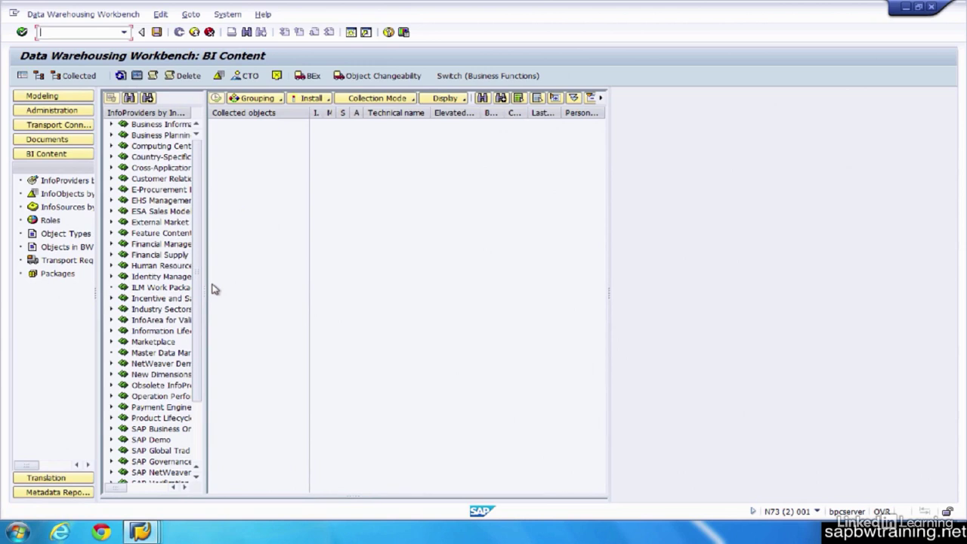
left_click_drag(205, 287, 270, 295)
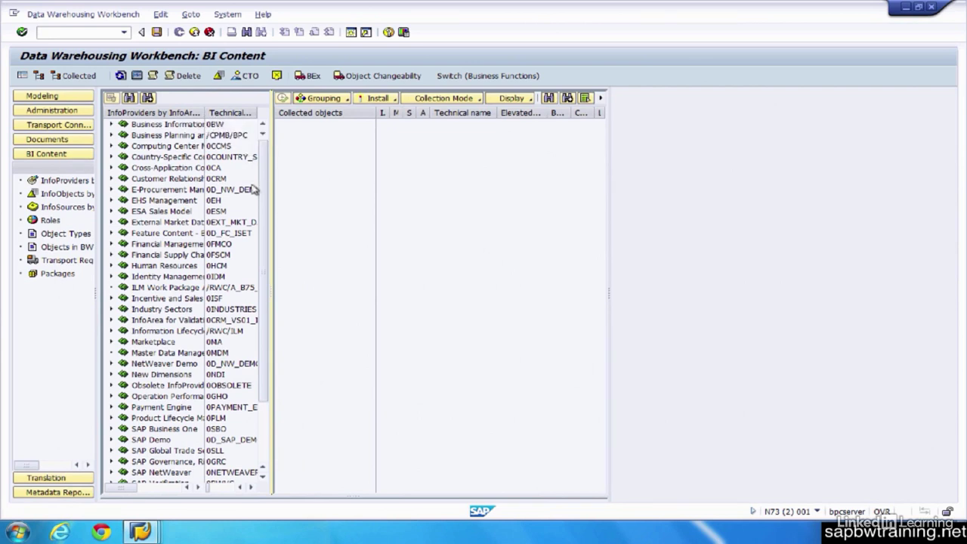
Expand Financial Supply Chain Management down to the Cash Management InfoProviders and widen the tree to show full technical names
scroll(266, 200, "down", 1)
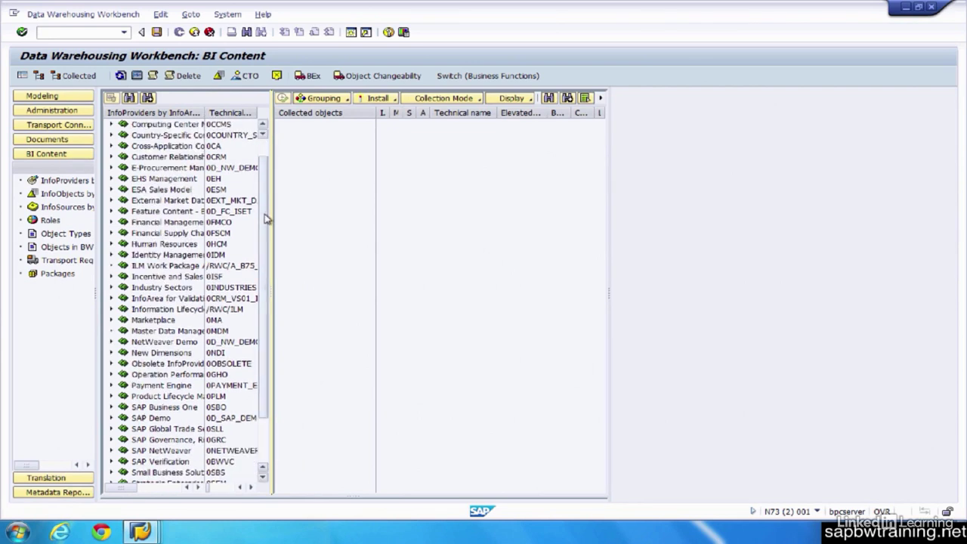
left_click(112, 234)
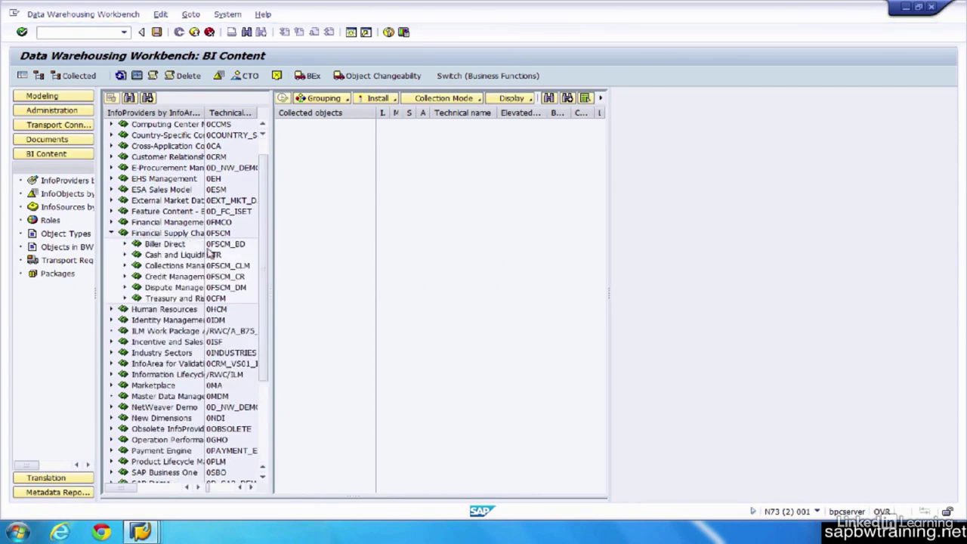
left_click(160, 247)
left_click(160, 255)
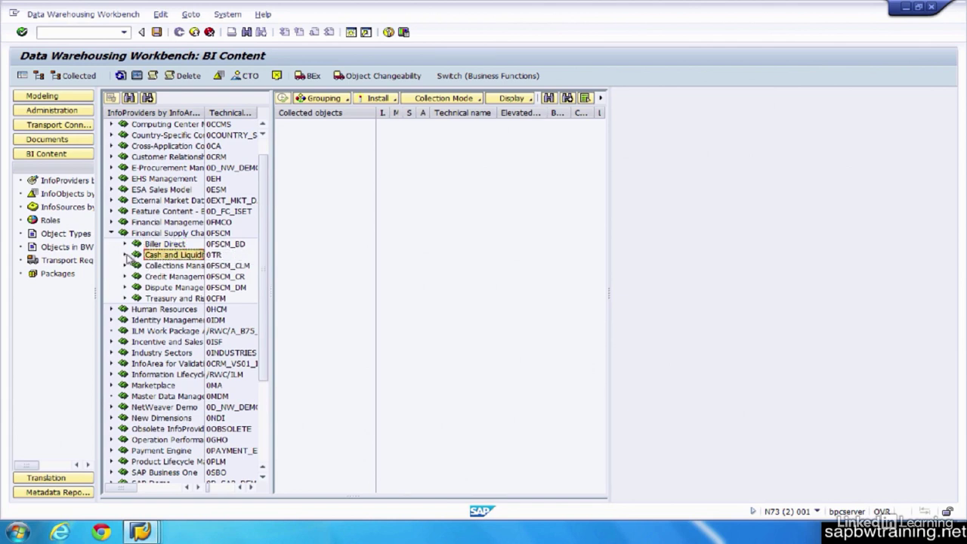
left_click(126, 256)
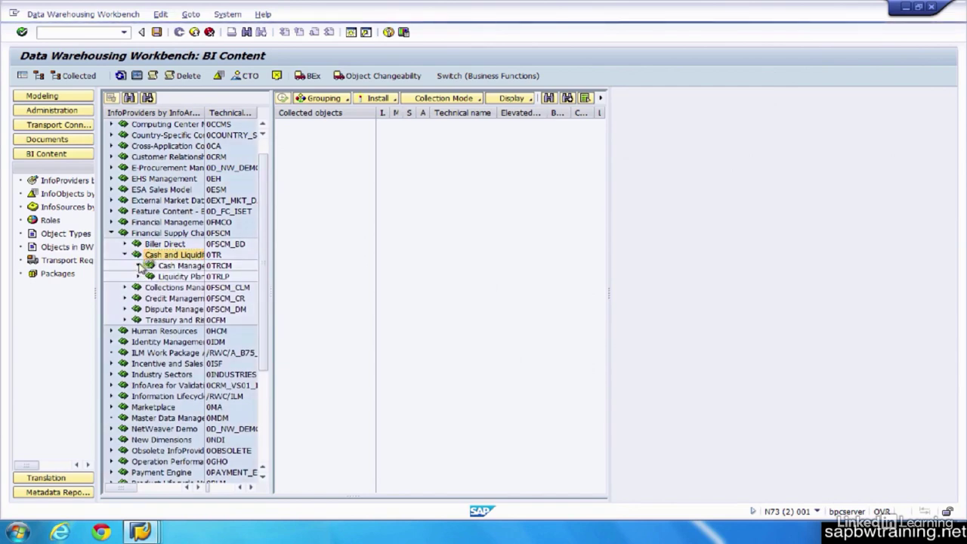
left_click(139, 266)
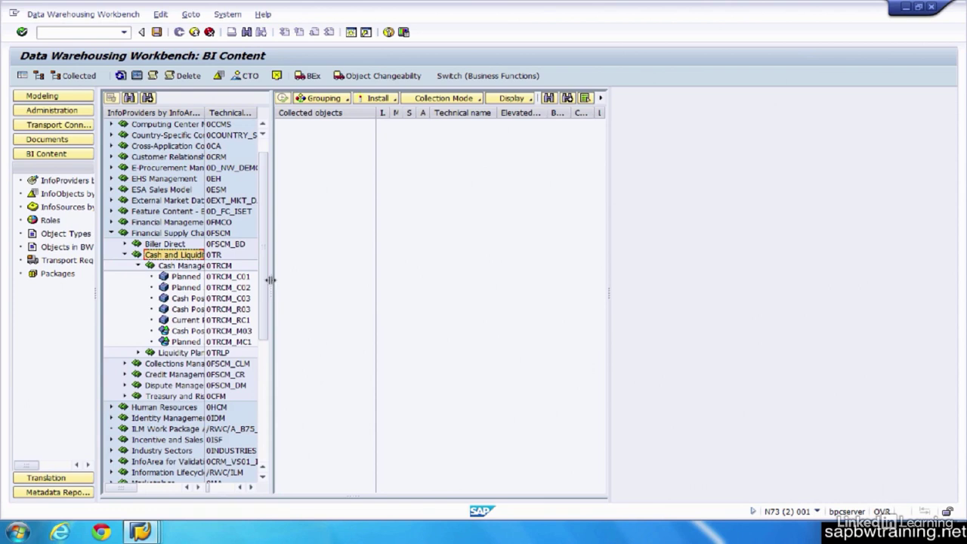
left_click_drag(270, 280, 326, 280)
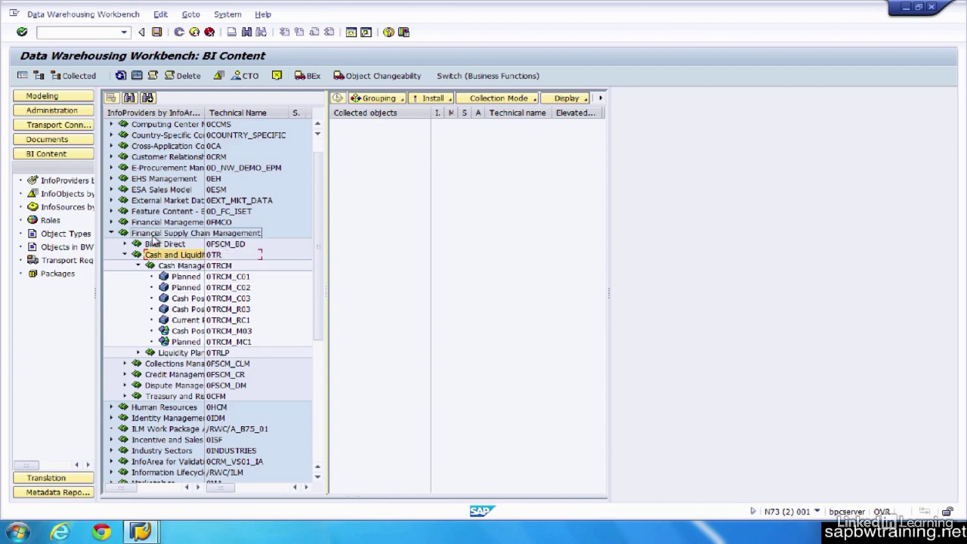
Insert the objects of Financial Supply Chain Management (0FSCM) for collection, accepting all preselected source systems
left_click(153, 235)
right_click(151, 238)
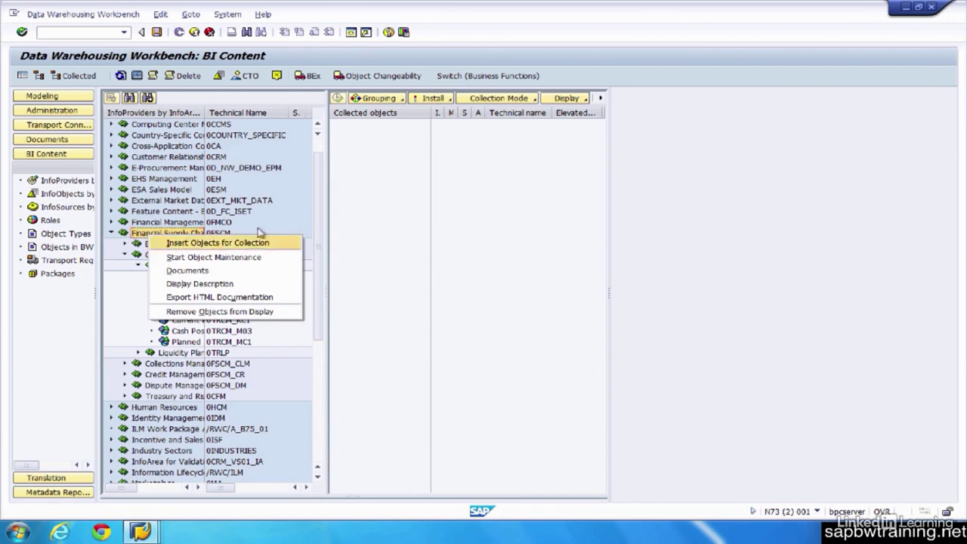
left_click(226, 245)
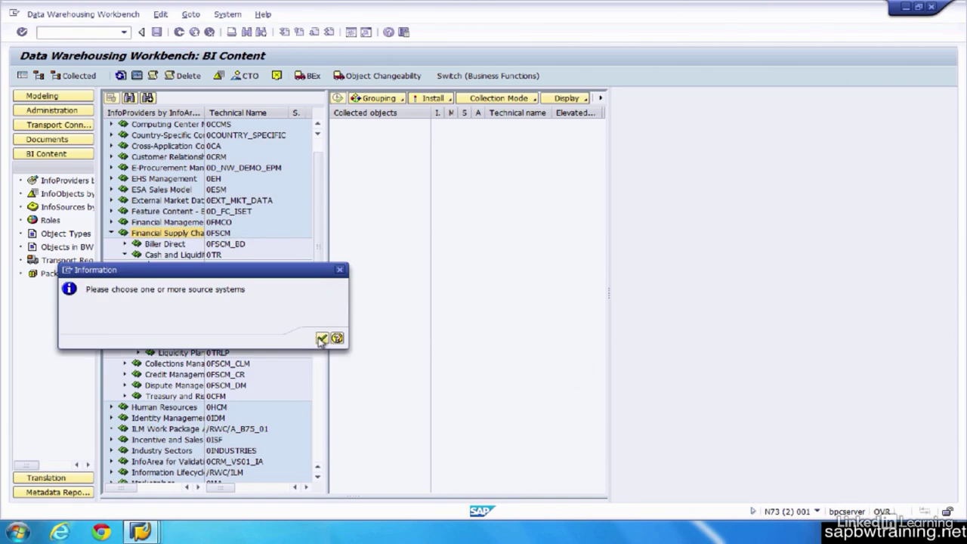
left_click(322, 338)
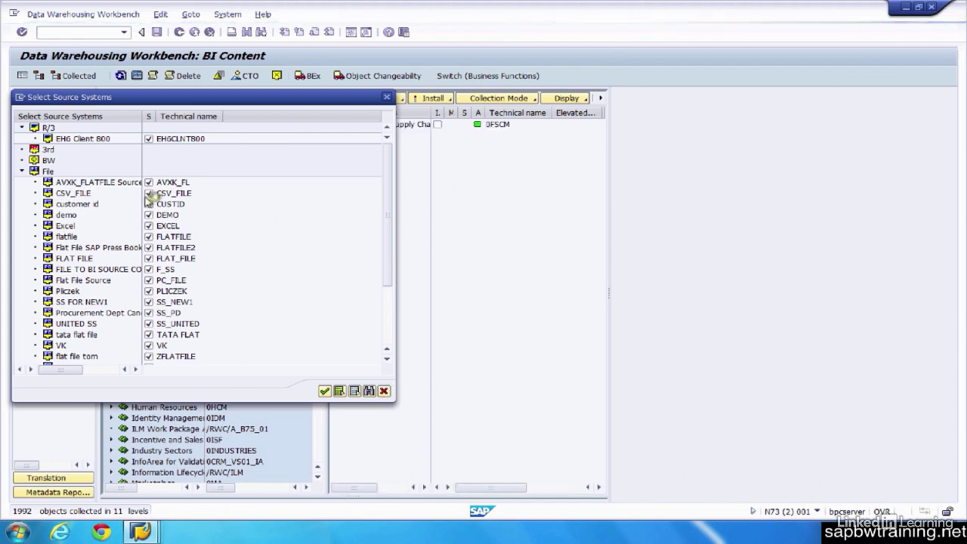
key("Return")
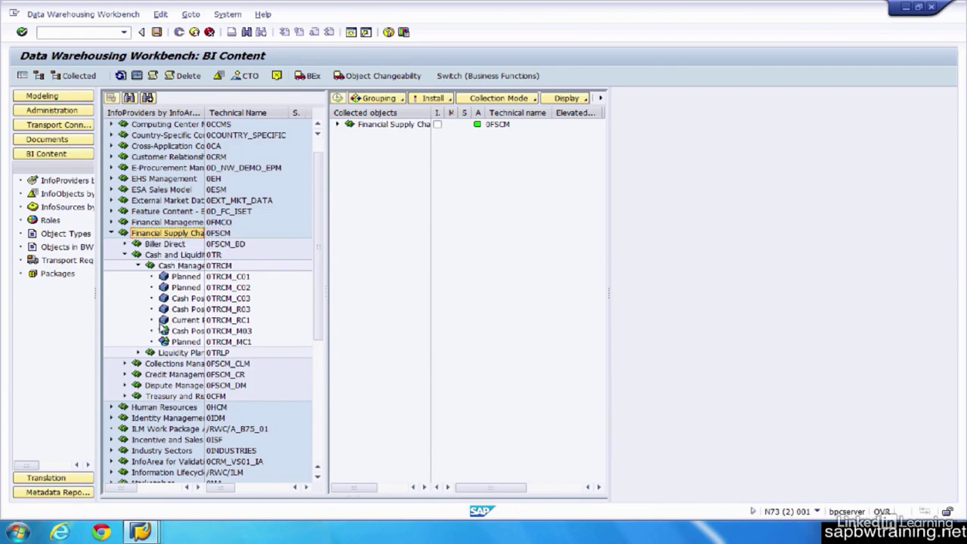
Examine the Financial Supply Chain Management hierarchy and expand its Liquidity Planning InfoArea (0TRLP)
left_click(111, 234)
left_click(112, 234)
left_click(112, 233)
left_click(112, 233)
double_click(162, 355)
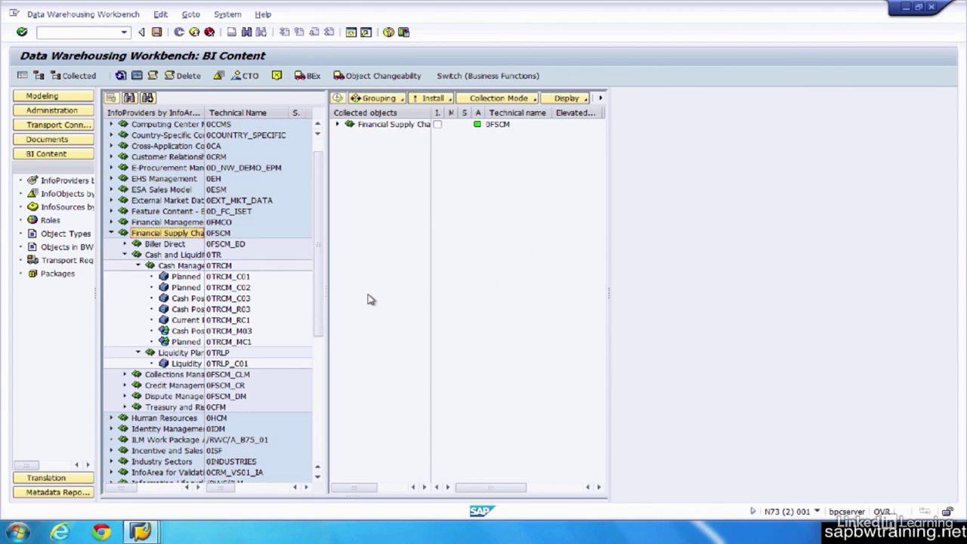
Expand the collected Financial Supply Chain Management objects, mark 0FSCM for installation and start the installation in the background
left_click(337, 125)
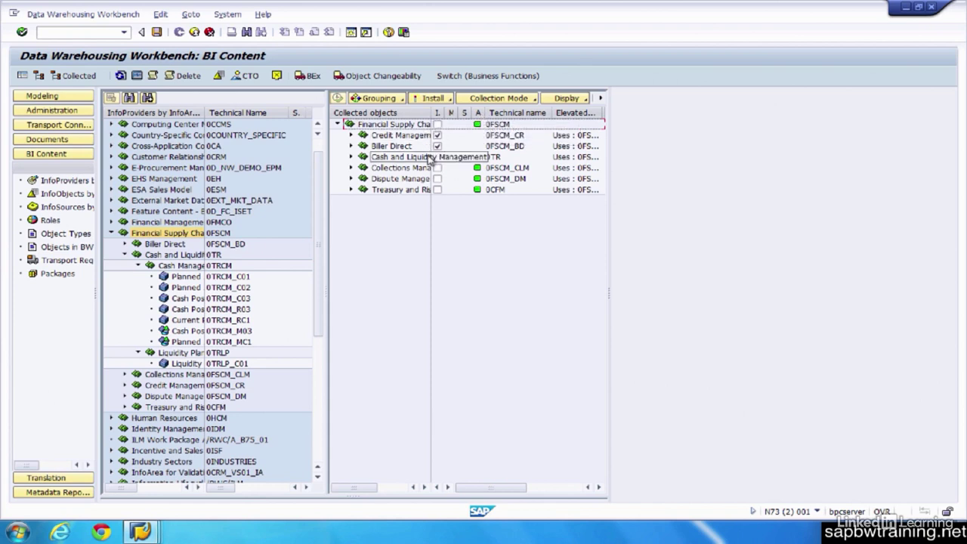
left_click(438, 125)
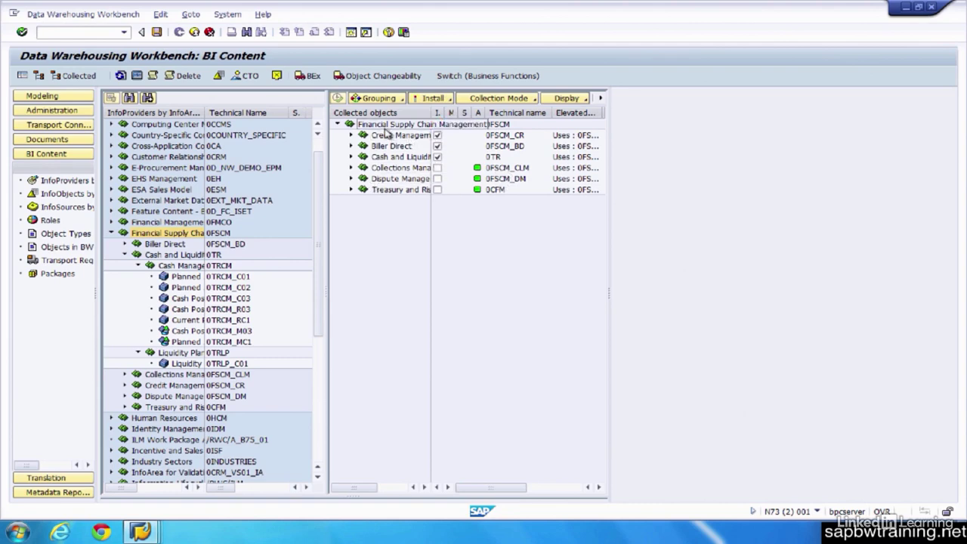
left_click(449, 100)
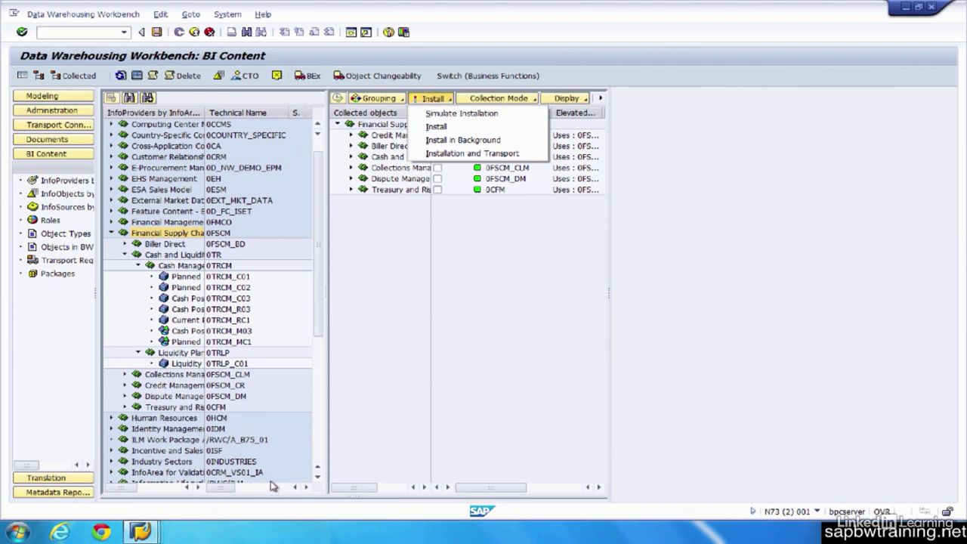
left_click(474, 140)
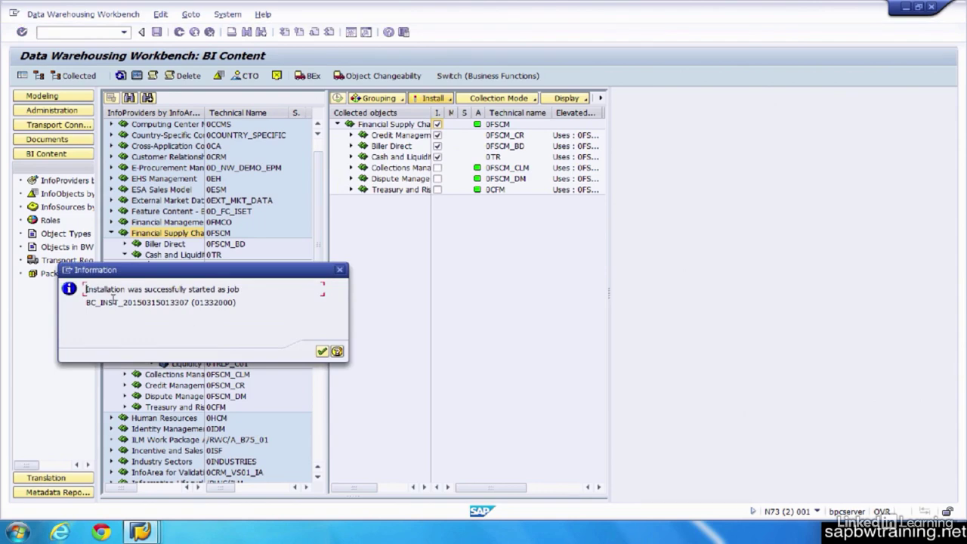
left_click(323, 353)
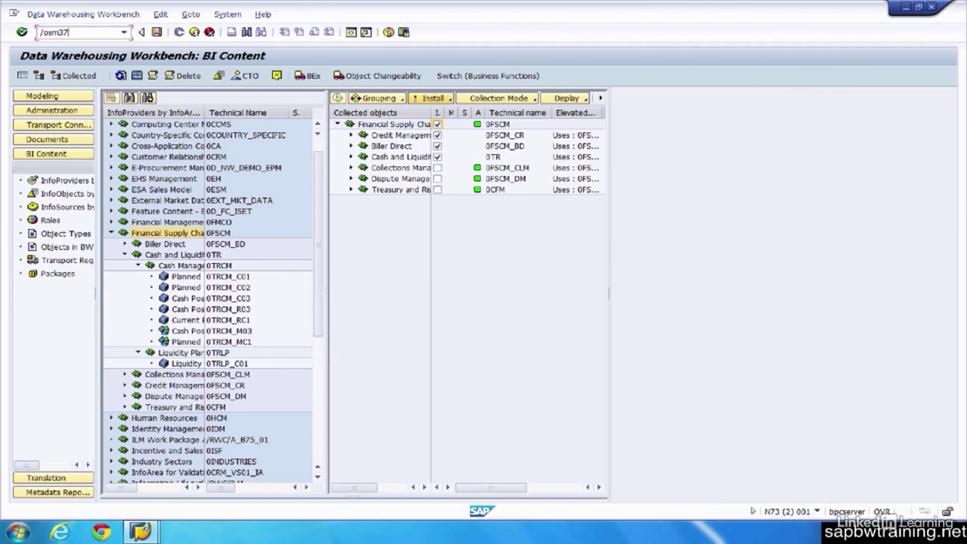
Open job selection in a new session with /osm37 and list only the active jobs, using * for all user names
key("Return")
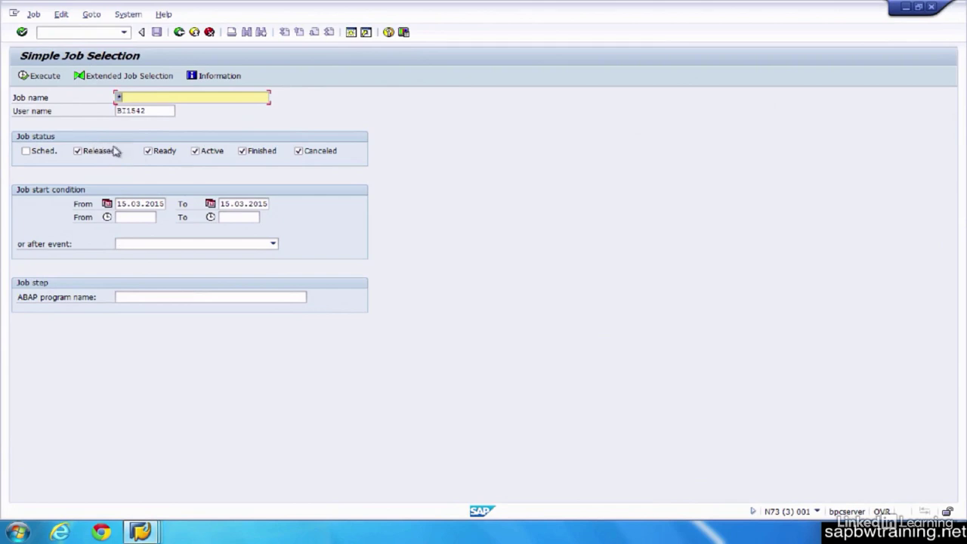
left_click(112, 151)
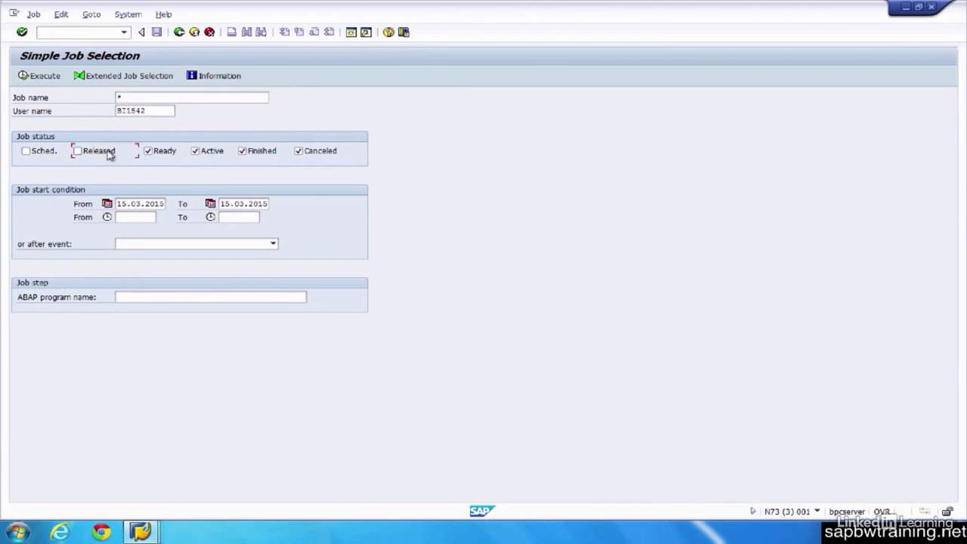
left_click(155, 156)
left_click(250, 155)
double_click(176, 110)
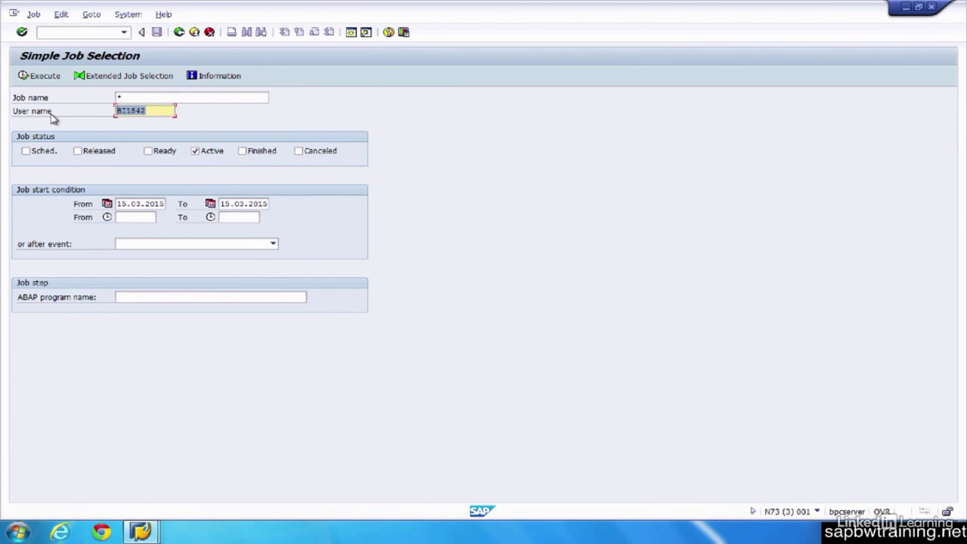
type("*")
left_click(37, 78)
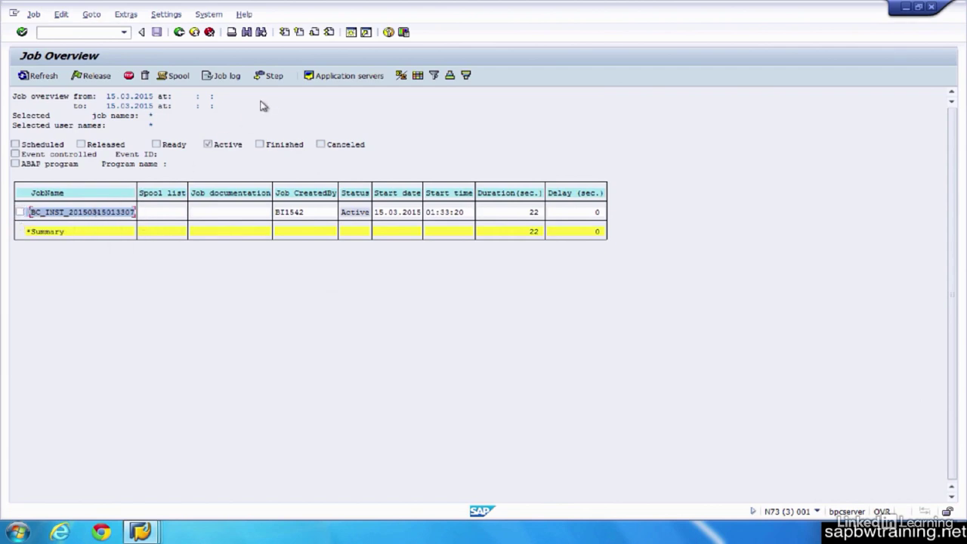
Display the job log of the active BC_INST background job and refresh its entries several times
left_click(224, 76)
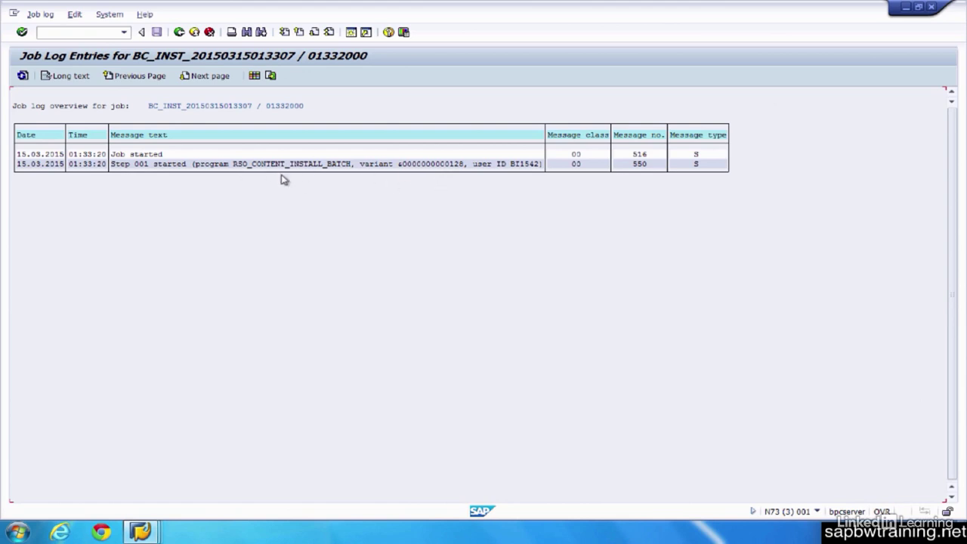
left_click(24, 75)
left_click(23, 77)
left_click(22, 77)
left_click(24, 77)
left_click(106, 31)
key("Return")
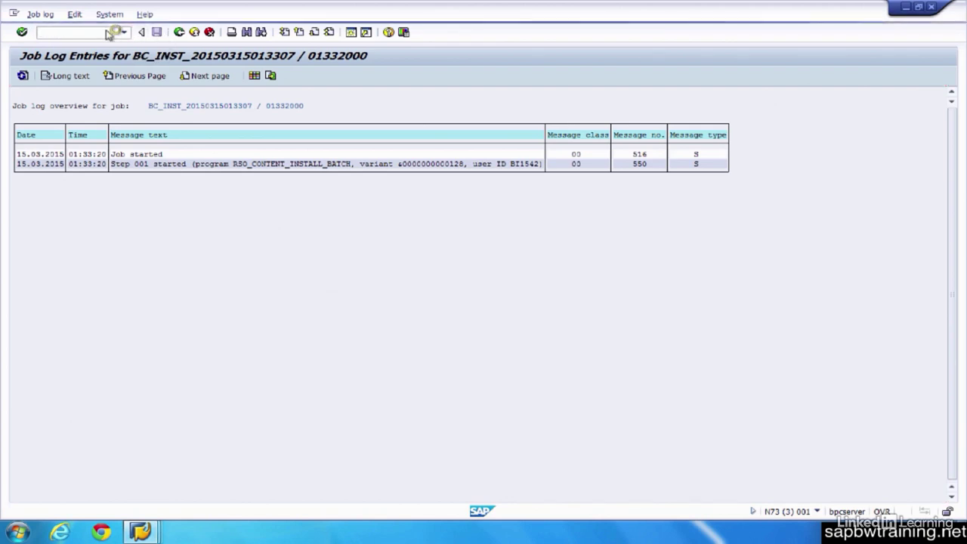